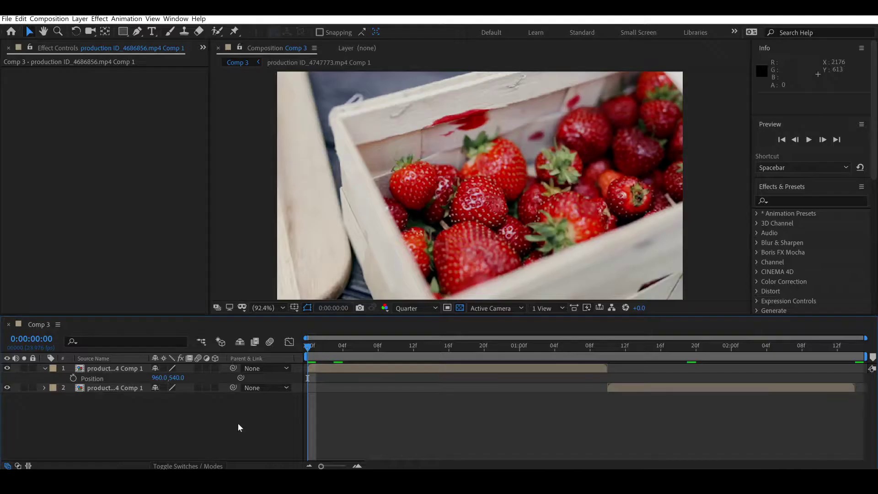
- Turn on motion blur for the composition and for both strawberry clips
{"action": "left_click", "coordinate": [270, 341]}
{"action": "left_click", "coordinate": [198, 368]}
{"action": "left_click", "coordinate": [197, 387]}
- Apply the Motion Tile preset (400 × 400 output, Mirror Edges) to both strawberry clips
{"action": "left_click", "coordinate": [783, 199]}
{"action": "type", "text": "motion ti"}
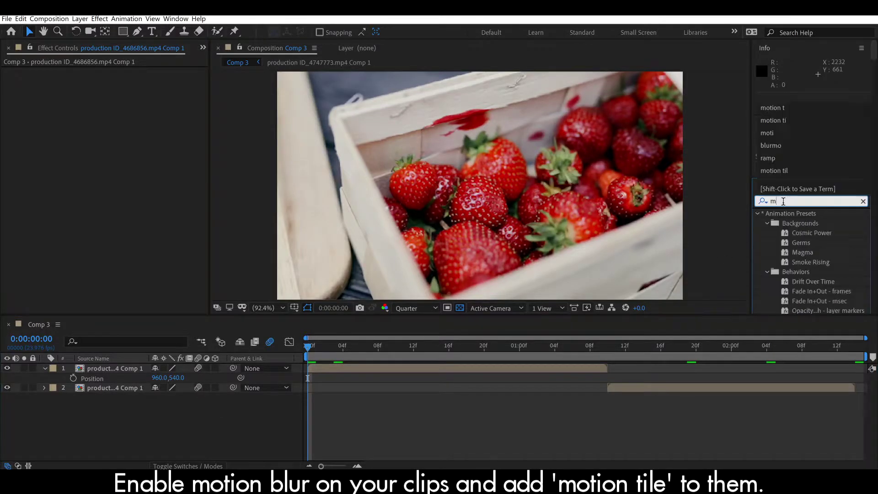
{"action": "left_click", "coordinate": [715, 379]}
{"action": "left_click", "coordinate": [664, 389], "text": "shift"}
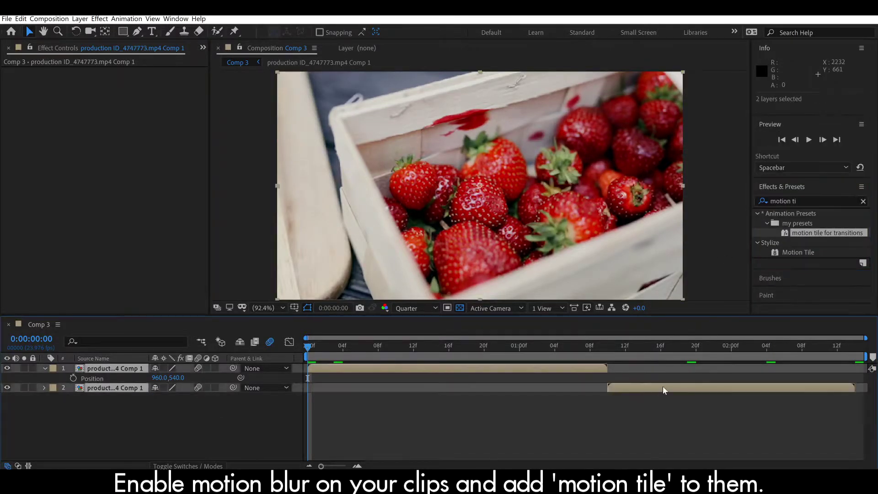
{"action": "left_click_drag", "start_coordinate": [643, 343], "coordinate": [656, 374]}
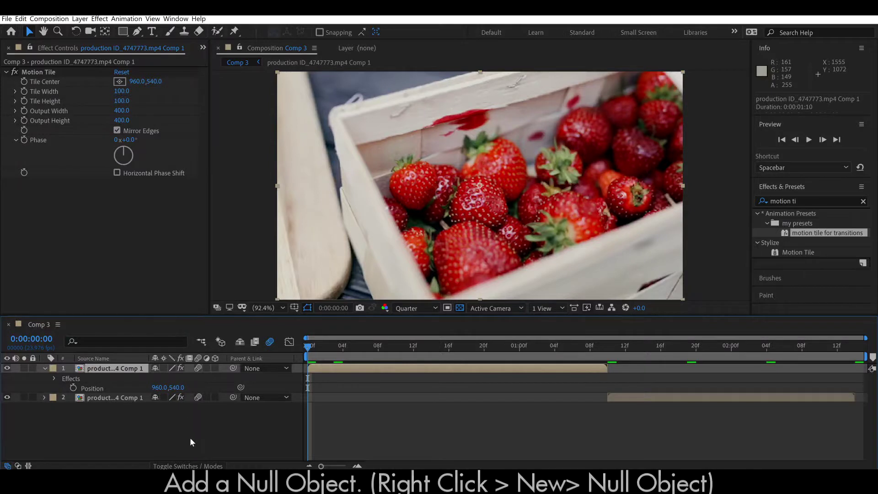
- Add a null object, split it at 1:10, and move its second half below the first clip
{"action": "right_click", "coordinate": [191, 437]}
{"action": "mouse_move", "coordinate": [257, 347]}
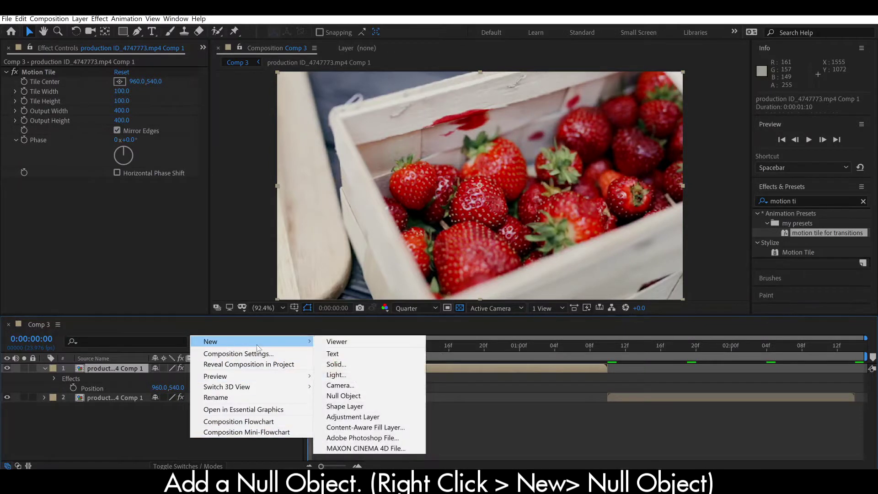
{"action": "left_click", "coordinate": [365, 396]}
{"action": "left_click", "coordinate": [608, 351]}
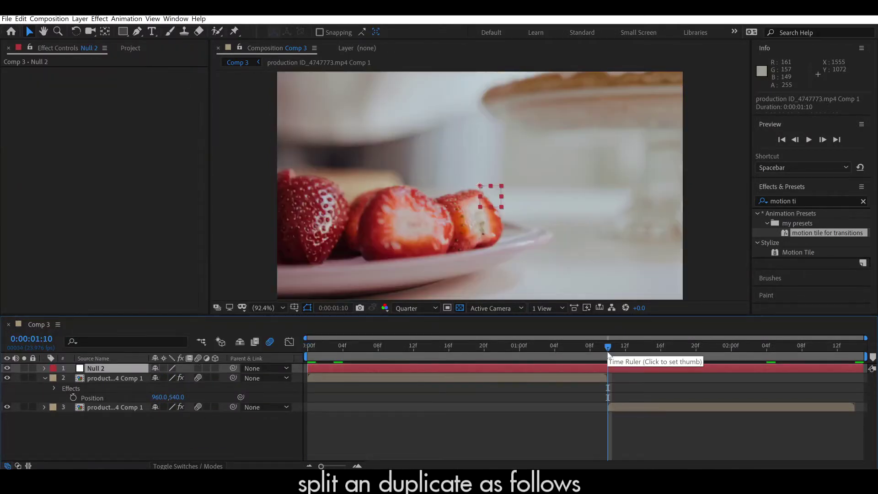
{"action": "key", "text": "ctrl+shift+d"}
{"action": "left_click_drag", "start_coordinate": [122, 399], "coordinate": [123, 402]}
- Duplicate both Null 2 halves so each clip has two nulls above it
{"action": "left_click", "coordinate": [325, 369]}
{"action": "key", "text": "ctrl+d"}
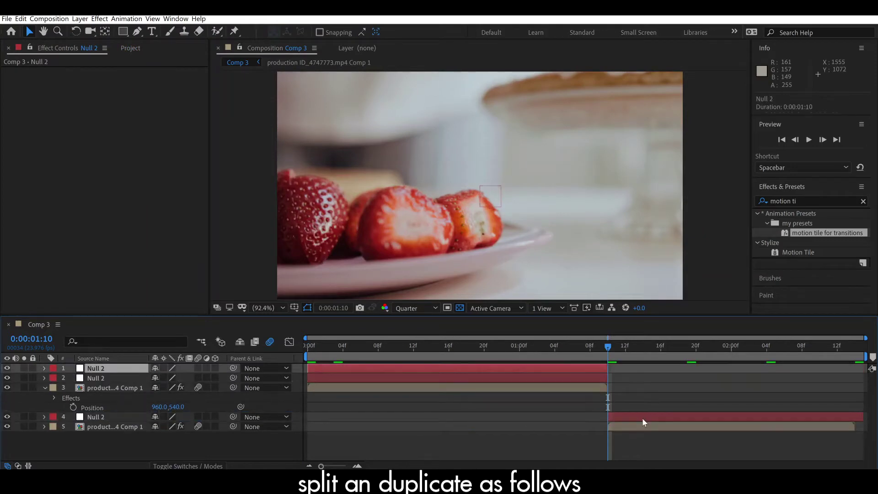
{"action": "left_click", "coordinate": [640, 417]}
{"action": "key", "text": "ctrl+d"}
{"action": "left_click", "coordinate": [306, 347]}
{"action": "left_click", "coordinate": [87, 376]}
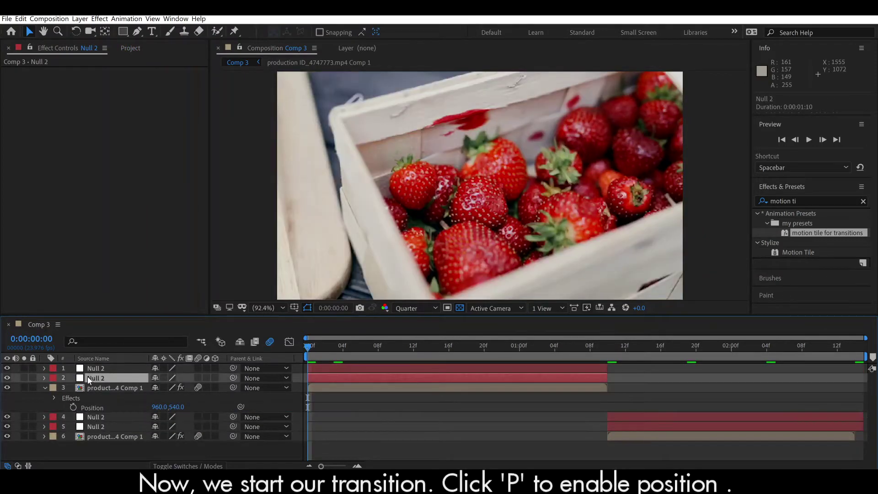
- Separate the Position of both top nulls into X and Y dimensions
{"action": "key", "text": "p"}
{"action": "right_click", "coordinate": [114, 387]}
{"action": "left_click", "coordinate": [151, 294]}
{"action": "left_click", "coordinate": [98, 367]}
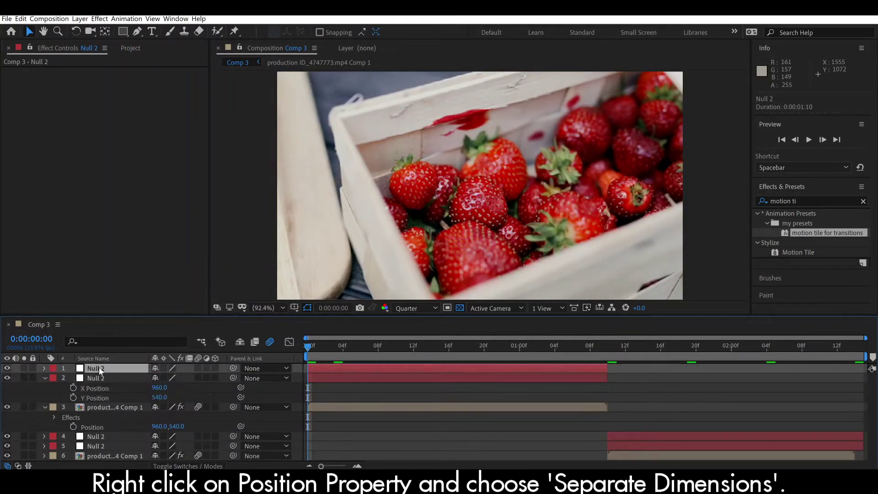
{"action": "key", "text": "p"}
{"action": "right_click", "coordinate": [106, 377]}
{"action": "left_click", "coordinate": [137, 286]}
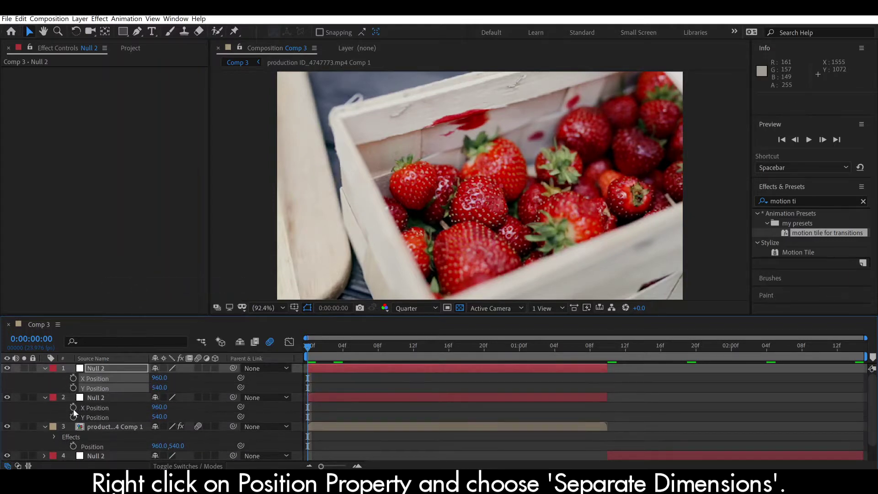
- Parent the first clip to null layer 2 and null layer 2 to null layer 1
{"action": "left_click", "coordinate": [45, 404]}
{"action": "left_click", "coordinate": [45, 368]}
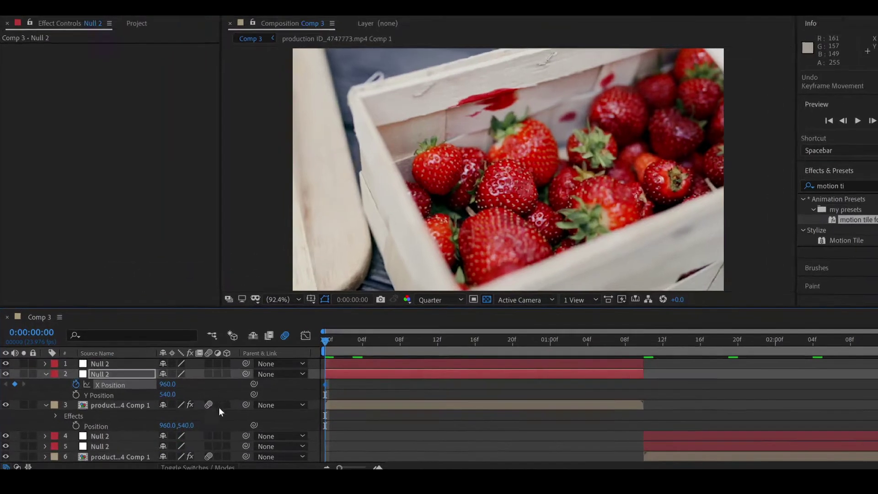
{"action": "left_click_drag", "start_coordinate": [233, 407], "coordinate": [233, 382]}
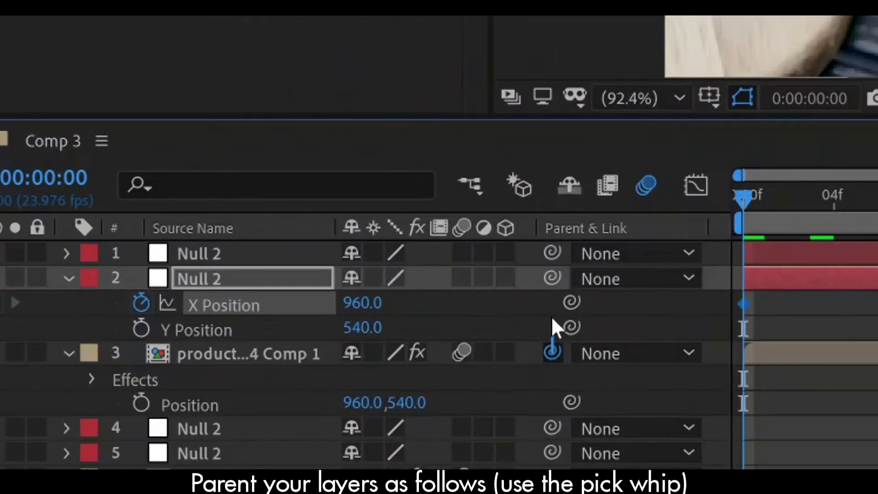
{"action": "left_click_drag", "start_coordinate": [552, 289], "coordinate": [554, 251]}
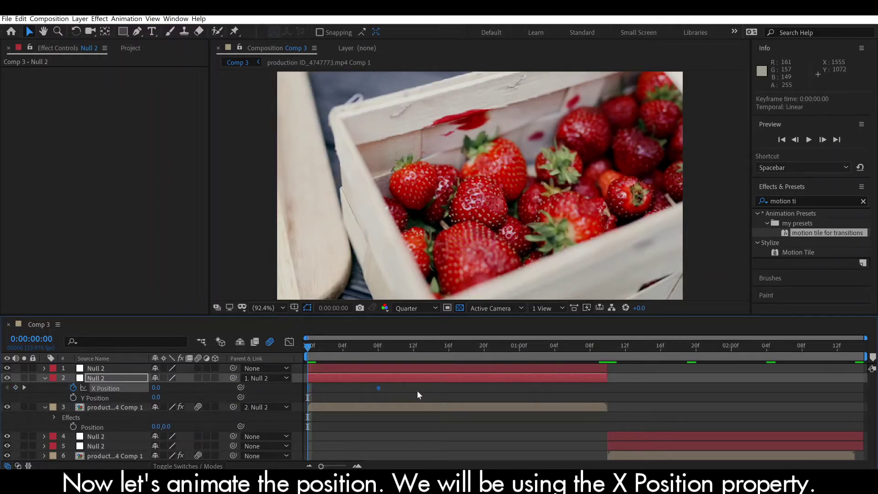
- Set Null 2's X Position to 960 at 0f and switch the Graph Editor to the value graph
{"action": "left_click_drag", "start_coordinate": [157, 387], "coordinate": [162, 396]}
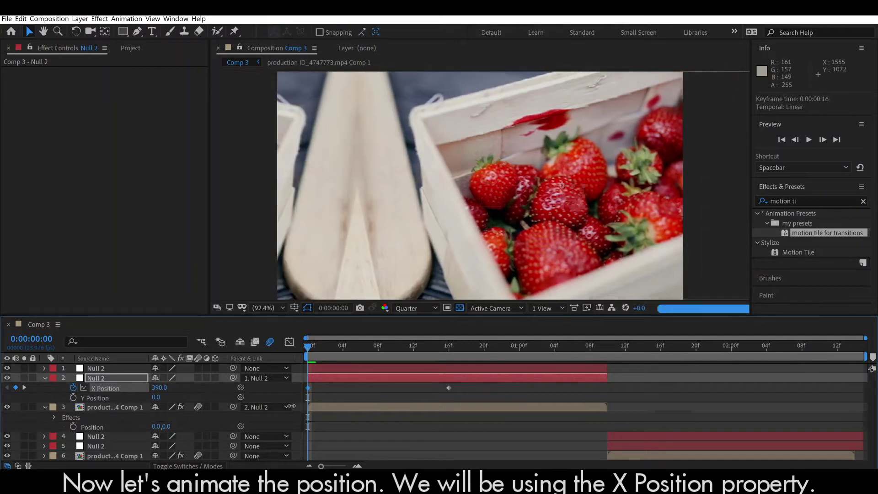
{"action": "type", "text": "960"}
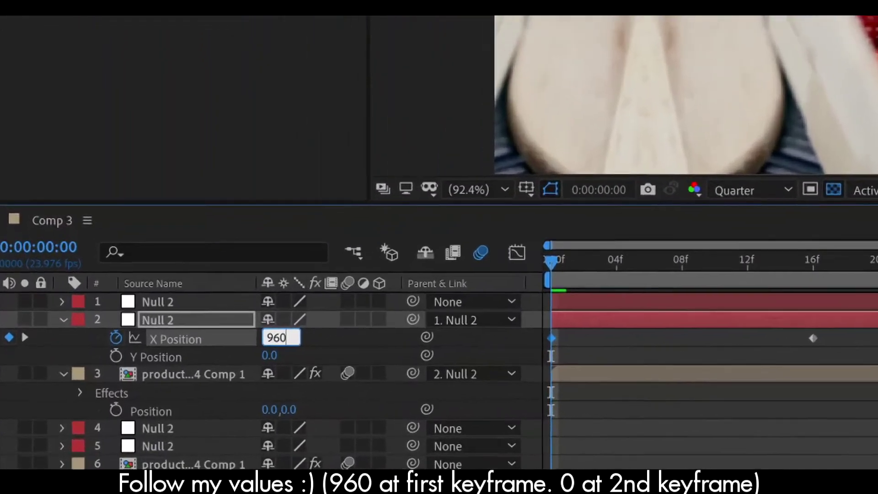
{"action": "key", "text": "Return"}
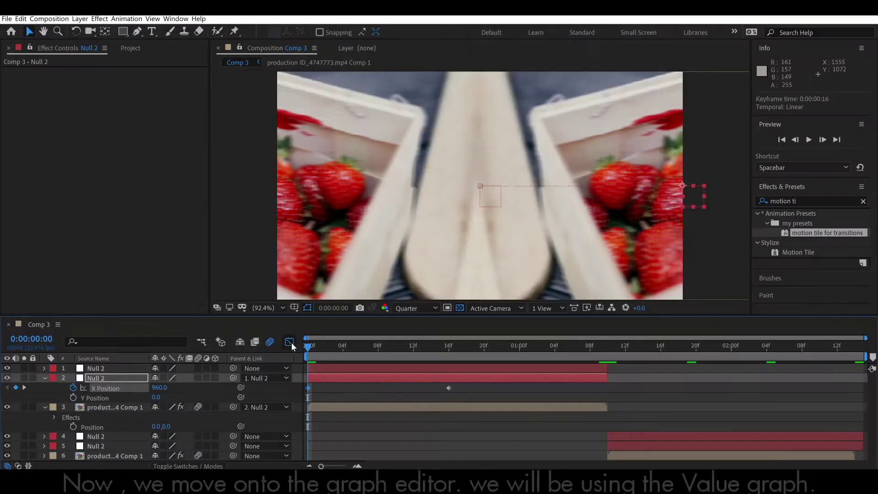
{"action": "left_click", "coordinate": [289, 342]}
{"action": "left_click", "coordinate": [457, 454]}
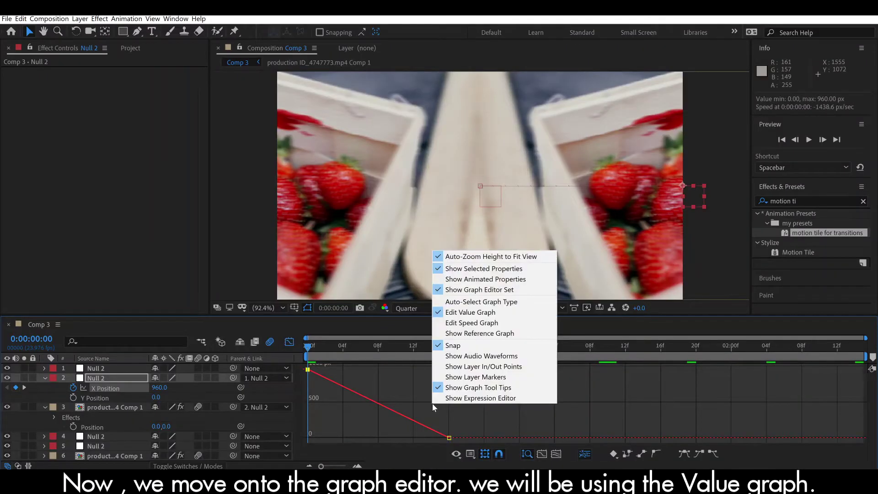
- Easy Ease Null 2's X Position keyframes, shaping a very fast start that settles gently at 0
{"action": "left_click", "coordinate": [452, 315]}
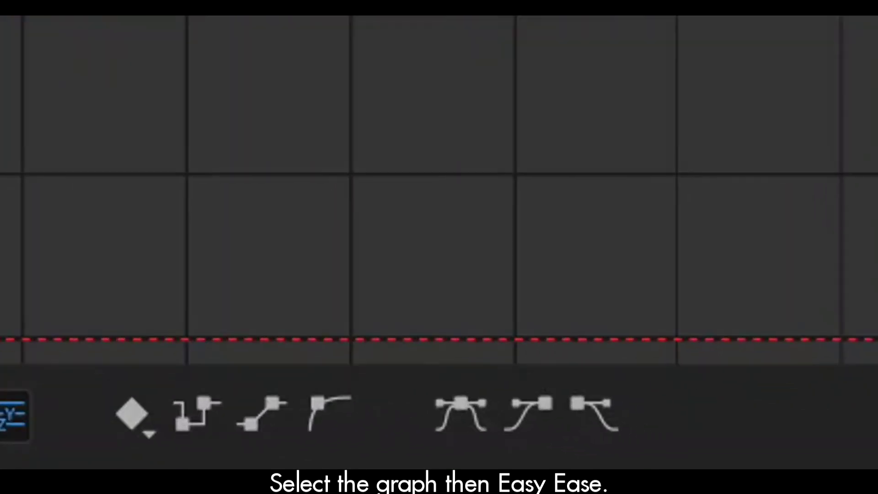
{"action": "left_click", "coordinate": [461, 414]}
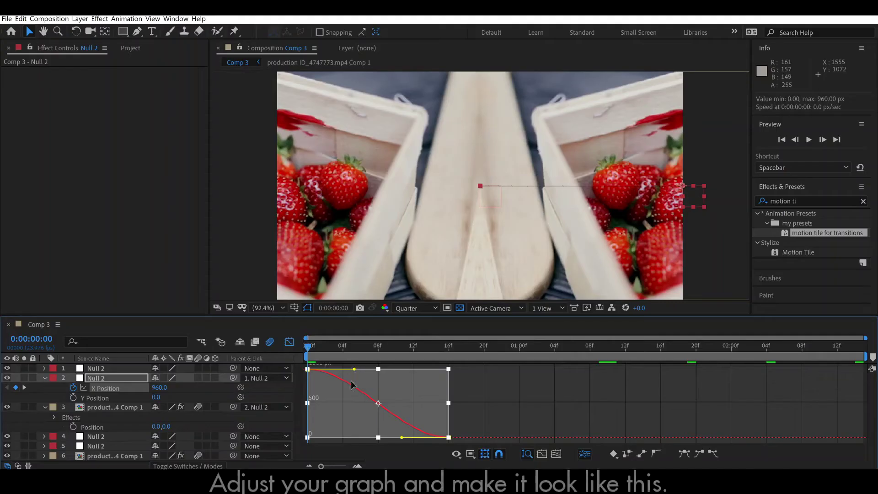
{"action": "left_click_drag", "start_coordinate": [353, 369], "coordinate": [310, 432]}
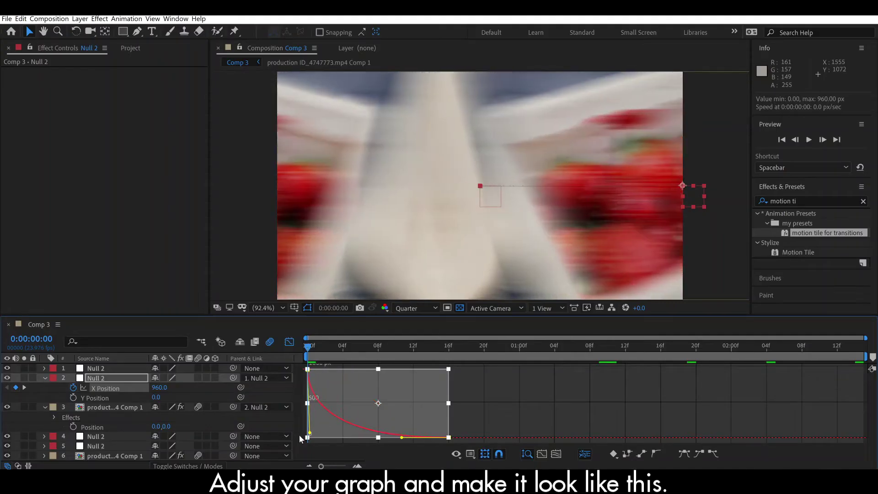
{"action": "left_click_drag", "start_coordinate": [401, 438], "coordinate": [333, 436]}
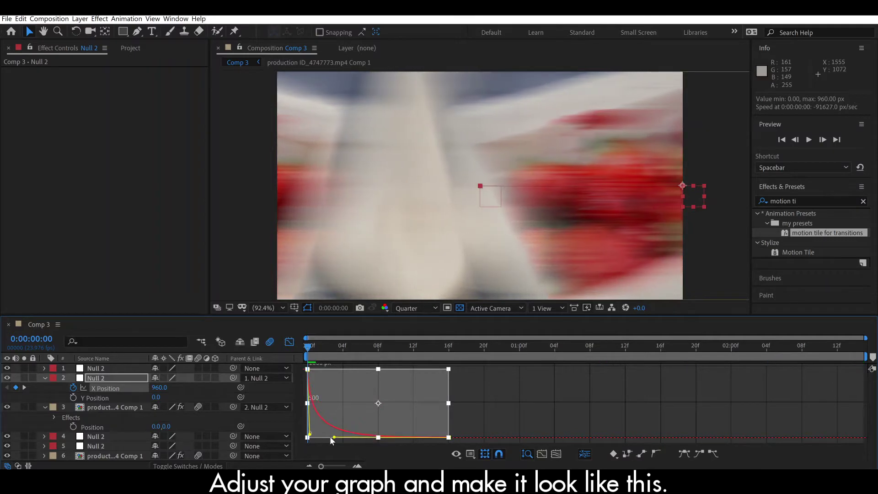
{"action": "left_click", "coordinate": [289, 346]}
- Key layer 1's X Position from 0 at 15f to 960 at 1:10, nudging Null 2's end to 17f
{"action": "left_click", "coordinate": [440, 346]}
{"action": "left_click", "coordinate": [445, 364]}
{"action": "key", "text": "alt+shift+p"}
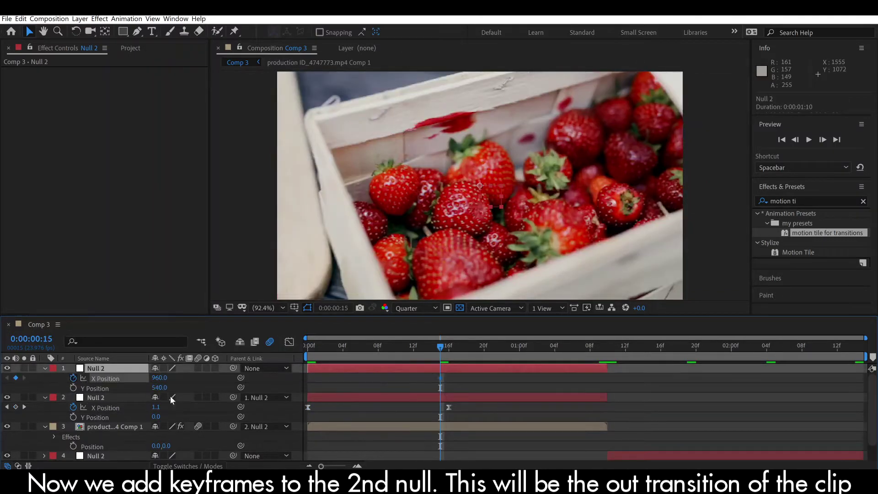
{"action": "mouse_move", "coordinate": [440, 378]}
{"action": "left_mouse_down"}
{"action": "mouse_move", "coordinate": [432, 379]}
{"action": "mouse_move", "coordinate": [458, 407]}
{"action": "left_mouse_up"}
{"action": "left_click", "coordinate": [590, 348]}
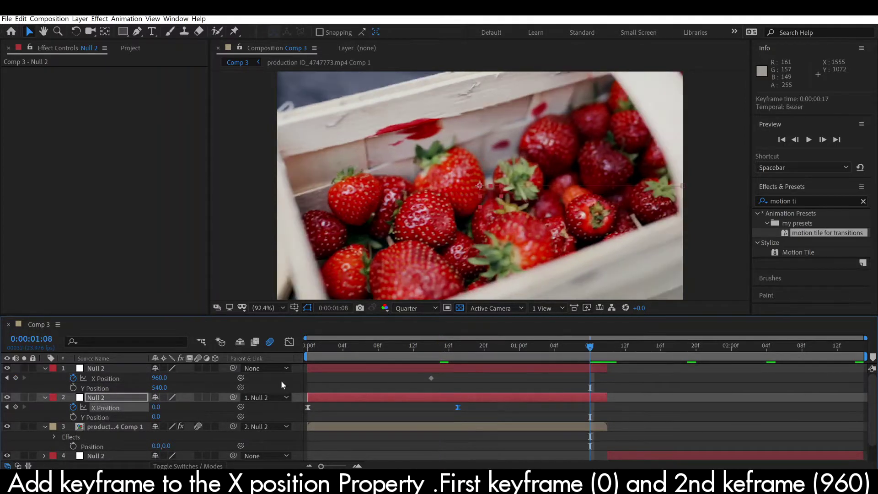
{"action": "type", "text": "0"}
{"action": "key", "text": "Return"}
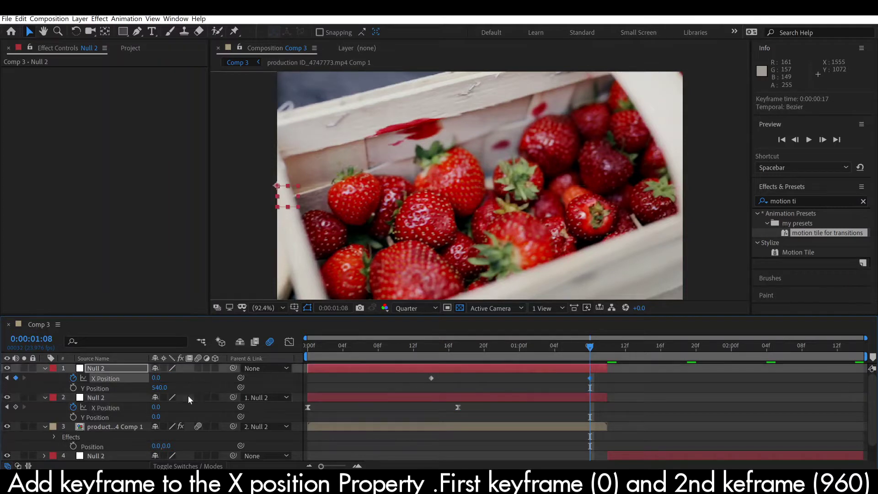
{"action": "left_click_drag", "start_coordinate": [590, 378], "coordinate": [607, 378]}
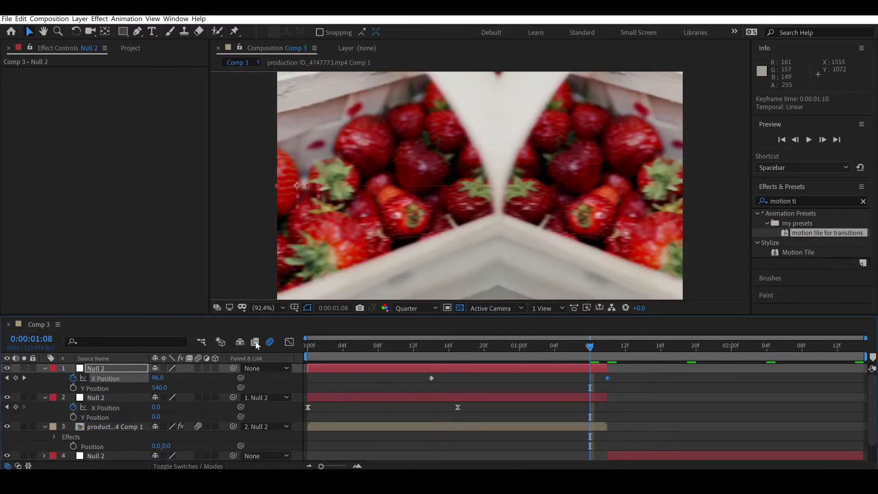
- Ease layer 1's X Position keyframes into a slow start with a sharp finish, then scrub-preview it
{"action": "left_click", "coordinate": [289, 342]}
{"action": "key", "text": "ctrl+a"}
{"action": "key", "text": "F9"}
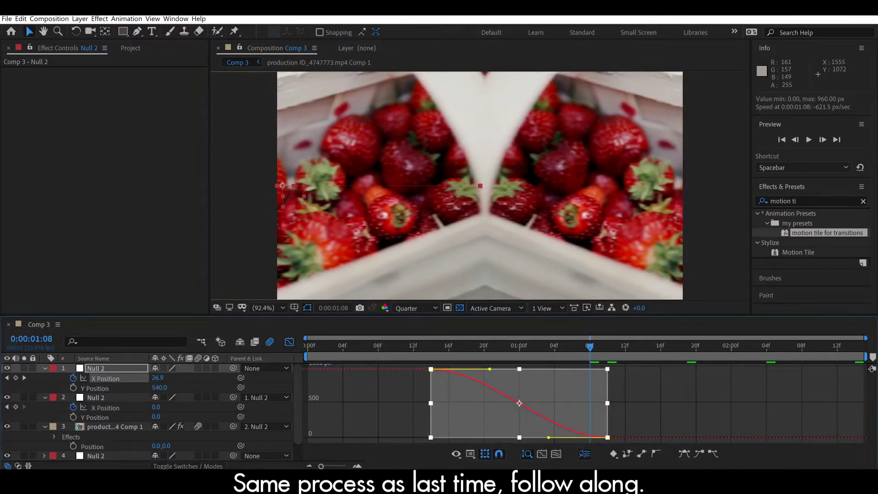
{"action": "left_click_drag", "start_coordinate": [548, 437], "coordinate": [605, 371]}
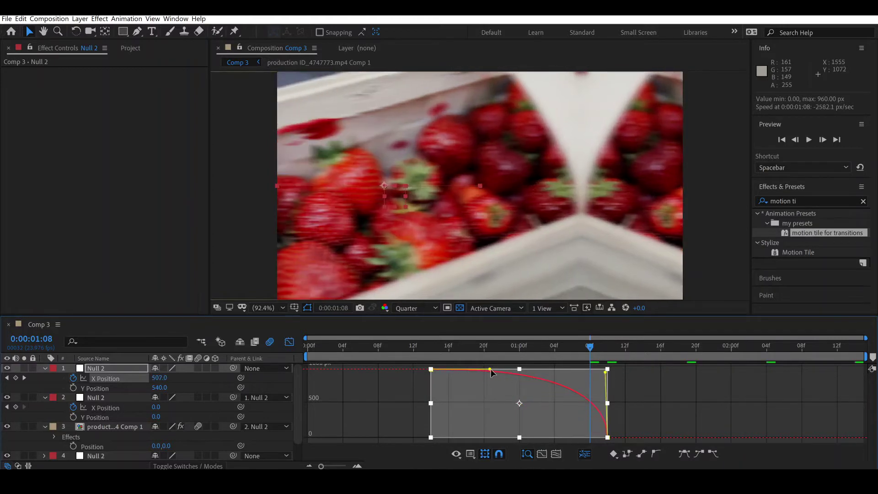
{"action": "left_click_drag", "start_coordinate": [490, 368], "coordinate": [541, 368]}
{"action": "left_click", "coordinate": [289, 342]}
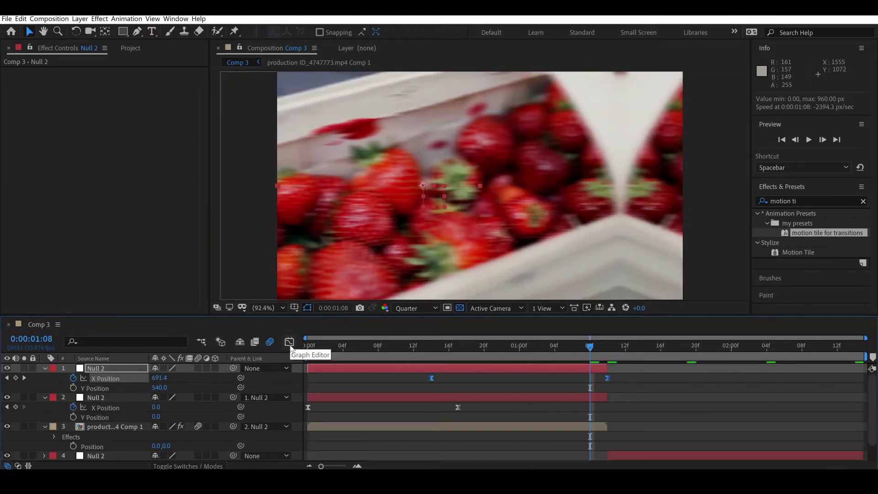
{"action": "left_click_drag", "start_coordinate": [307, 346], "coordinate": [490, 369]}
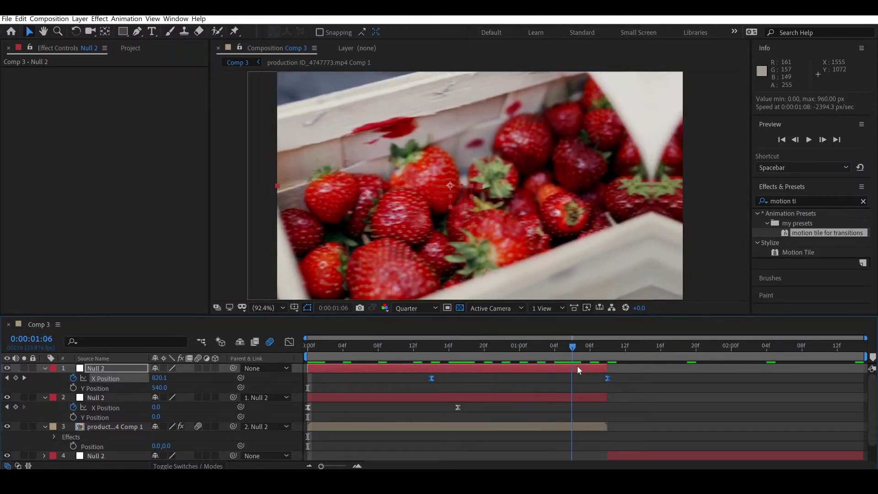
{"action": "left_click_drag", "start_coordinate": [490, 368], "coordinate": [605, 368]}
{"action": "left_click", "coordinate": [44, 368]}
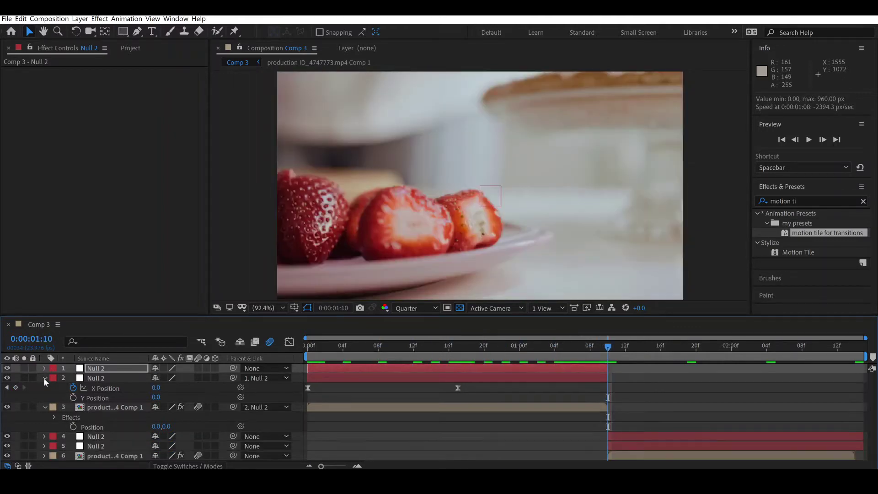
- Parent layer 5 to the layer 4 null and separate both nulls' Position into X and Y
{"action": "left_click", "coordinate": [45, 378]}
{"action": "left_click_drag", "start_coordinate": [233, 436], "coordinate": [233, 417]}
{"action": "key", "text": "p"}
{"action": "right_click", "coordinate": [97, 437]}
{"action": "left_click", "coordinate": [149, 348]}
{"action": "right_click", "coordinate": [105, 426]}
{"action": "left_click", "coordinate": [44, 416]}
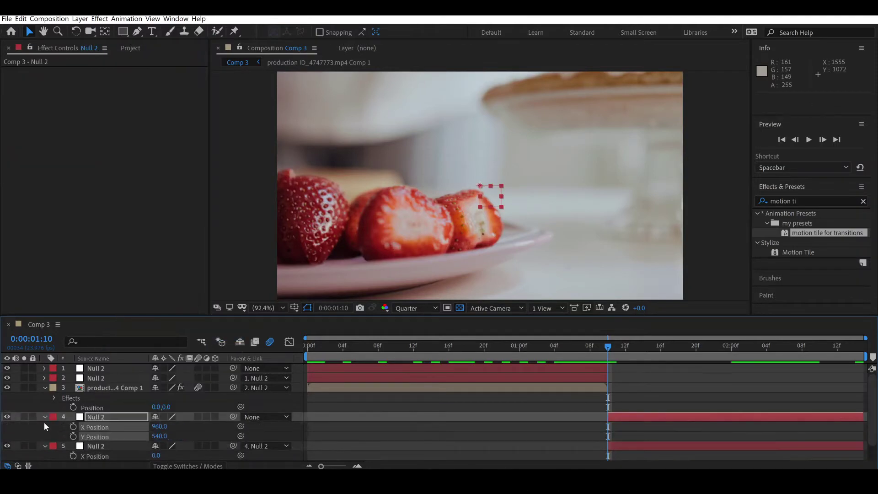
- Keyframe layer 5's X Position at 960.0 at 1:10 and give it a steep ease-out curve
{"action": "left_click", "coordinate": [73, 436]}
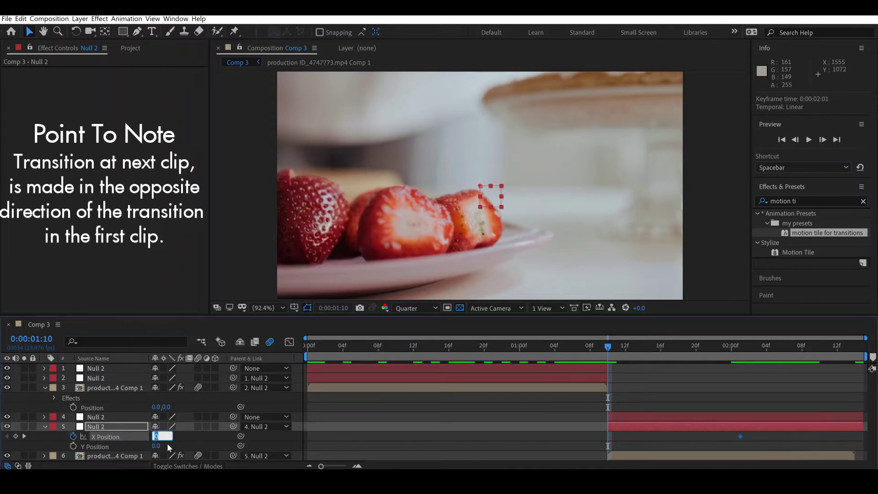
{"action": "left_click", "coordinate": [165, 438]}
{"action": "type", "text": "960"}
{"action": "key", "text": "Return"}
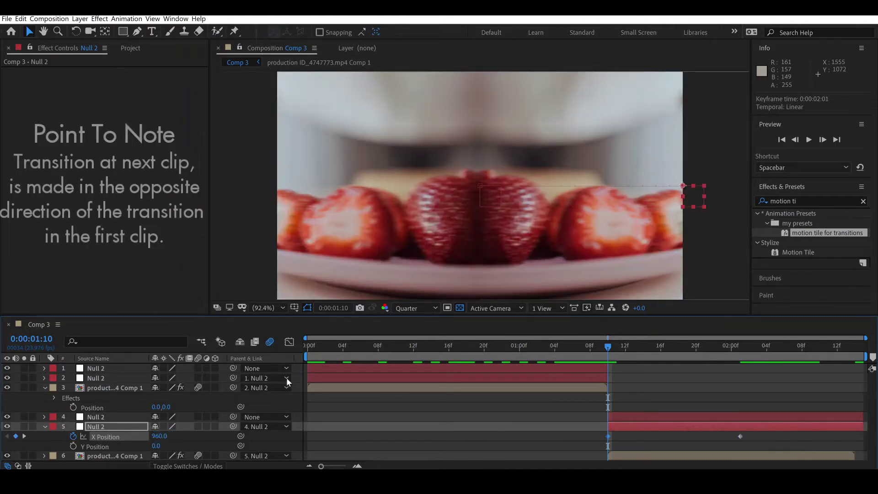
{"action": "left_click", "coordinate": [289, 342]}
{"action": "left_click", "coordinate": [653, 377]}
{"action": "left_click_drag", "start_coordinate": [651, 368], "coordinate": [607, 436]}
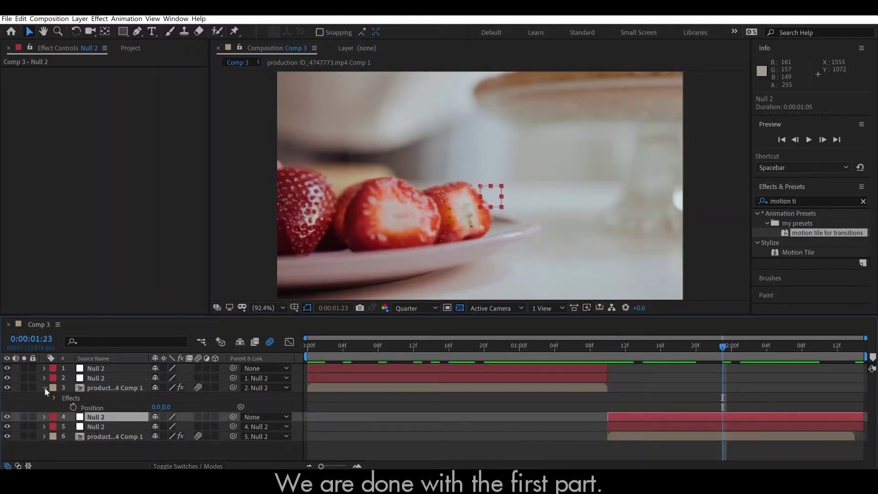
{"action": "left_click", "coordinate": [44, 388]}
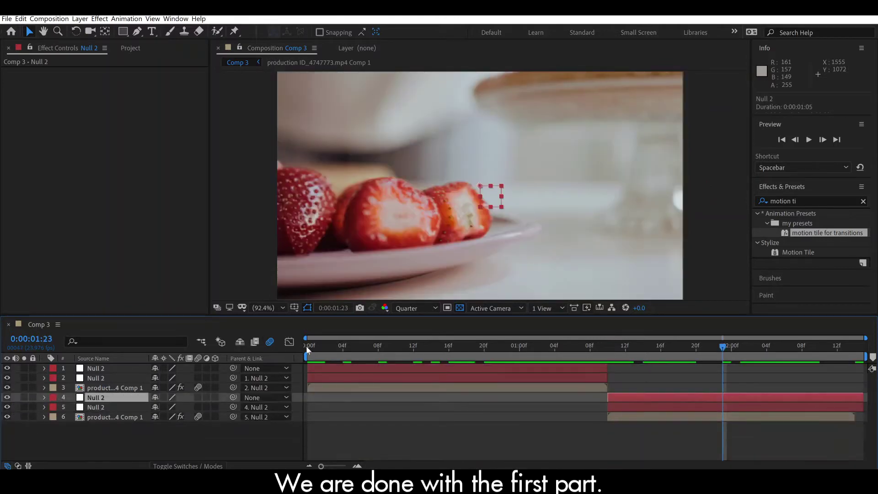
- Preview the horizontal slide transition from the composition start, then bring up the timeline's new-layer menu
{"action": "left_click", "coordinate": [306, 346]}
{"action": "left_click", "coordinate": [808, 140]}
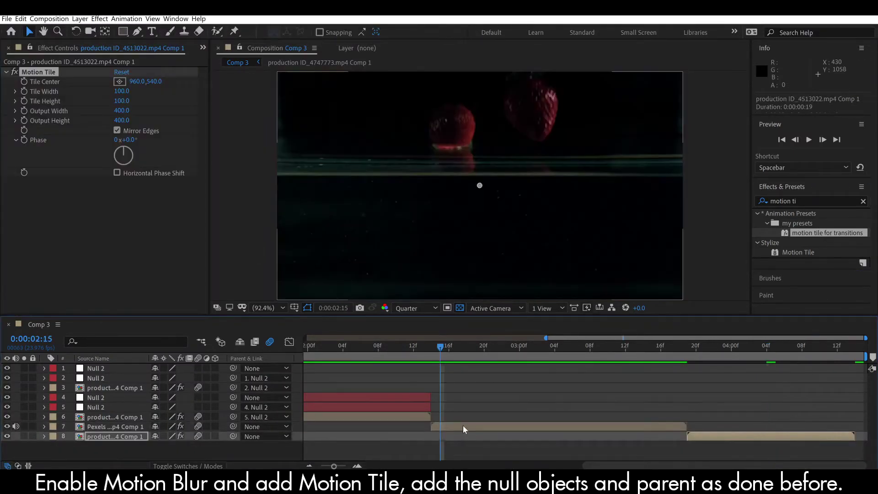
{"action": "right_click", "coordinate": [215, 451]}
- Add a Null 3 layer, split it at 3:19, trim it, and duplicate the pieces
{"action": "mouse_move", "coordinate": [238, 354]}
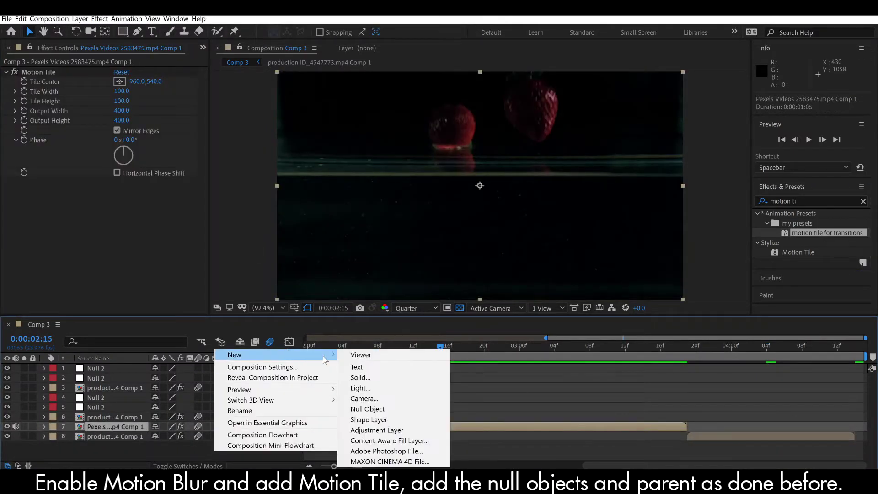
{"action": "left_click", "coordinate": [366, 409]}
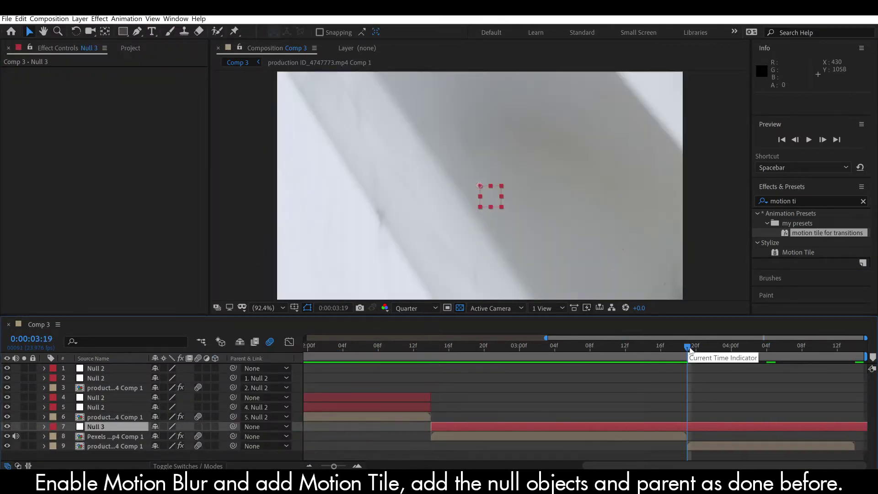
{"action": "key", "text": "ctrl+shift+d"}
{"action": "key", "text": "ctrl+bracketleft"}
{"action": "key", "text": "ctrl+bracketleft"}
{"action": "left_click_drag", "start_coordinate": [689, 351], "coordinate": [853, 352]}
{"action": "key", "text": "alt+bracketright"}
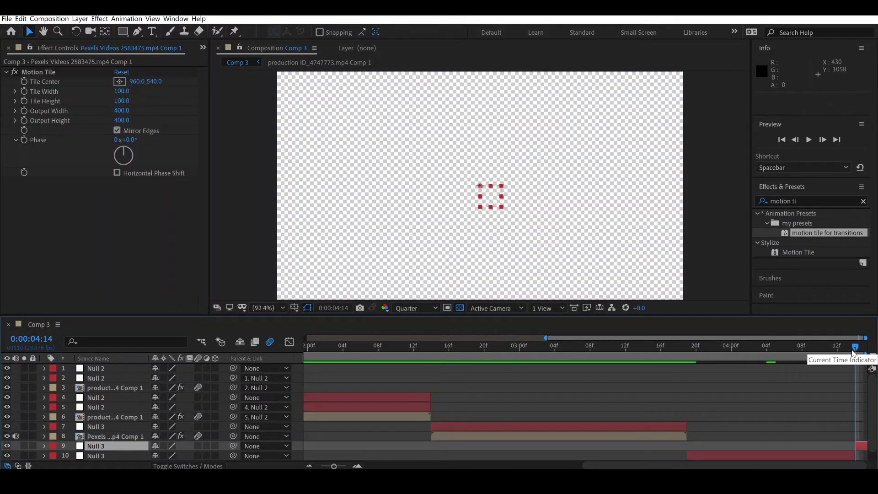
{"action": "left_click", "coordinate": [654, 425]}
{"action": "key", "text": "ctrl+d"}
- Parent the last clip to the Null 3 directly above it
{"action": "left_click", "coordinate": [725, 455]}
{"action": "left_click", "coordinate": [475, 350]}
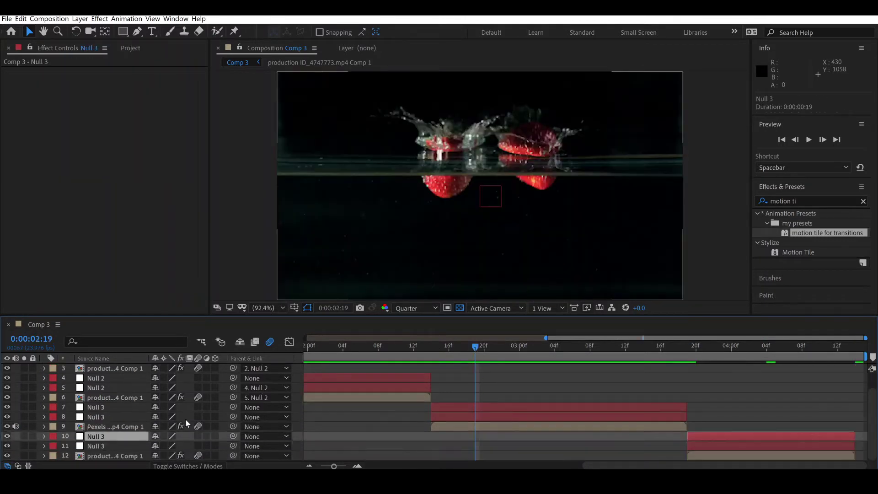
{"action": "left_click", "coordinate": [215, 427]}
{"action": "left_click", "coordinate": [119, 456]}
{"action": "left_click_drag", "start_coordinate": [233, 455], "coordinate": [233, 445]}
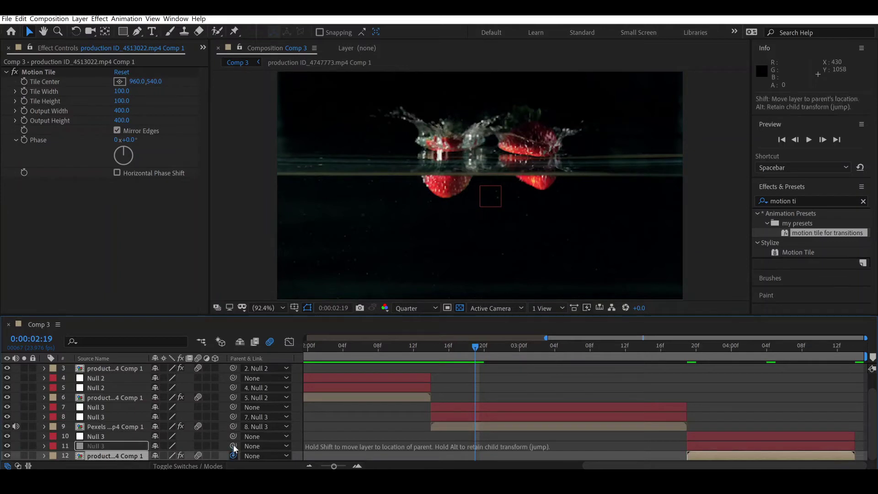
{"action": "left_click", "coordinate": [225, 417]}
- Separate the middle Null 3's Position into X and Y and start Y Position keyframes at 2:14
{"action": "key", "text": "i"}
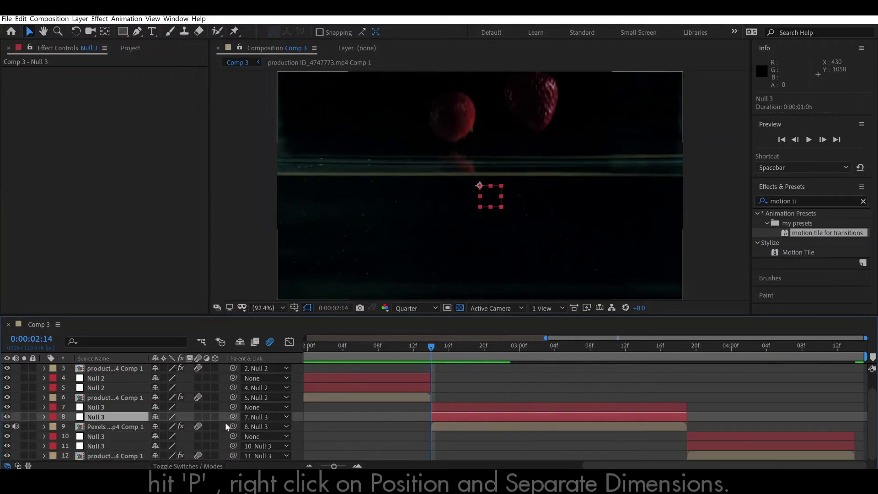
{"action": "key", "text": "p"}
{"action": "right_click", "coordinate": [119, 426]}
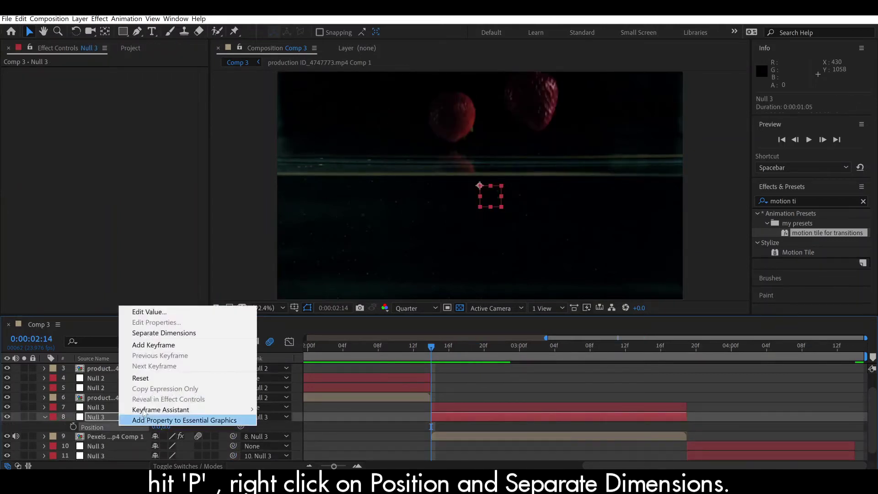
{"action": "left_click", "coordinate": [169, 338]}
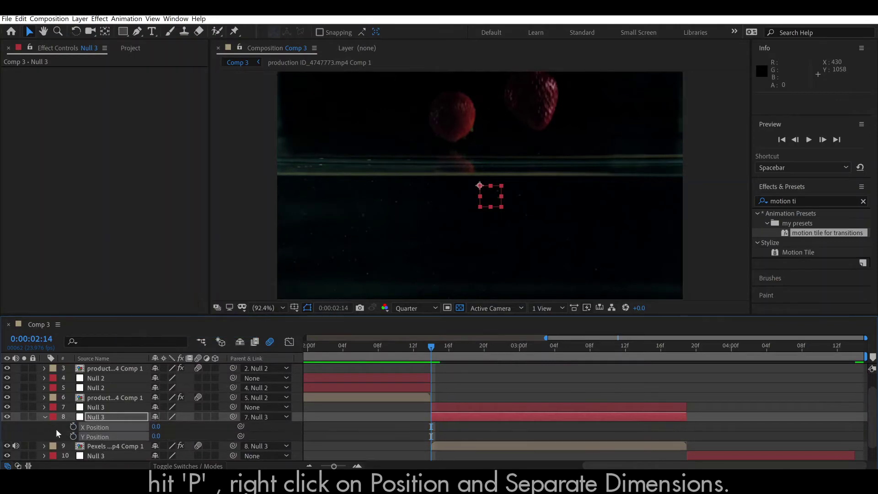
{"action": "left_click", "coordinate": [73, 436]}
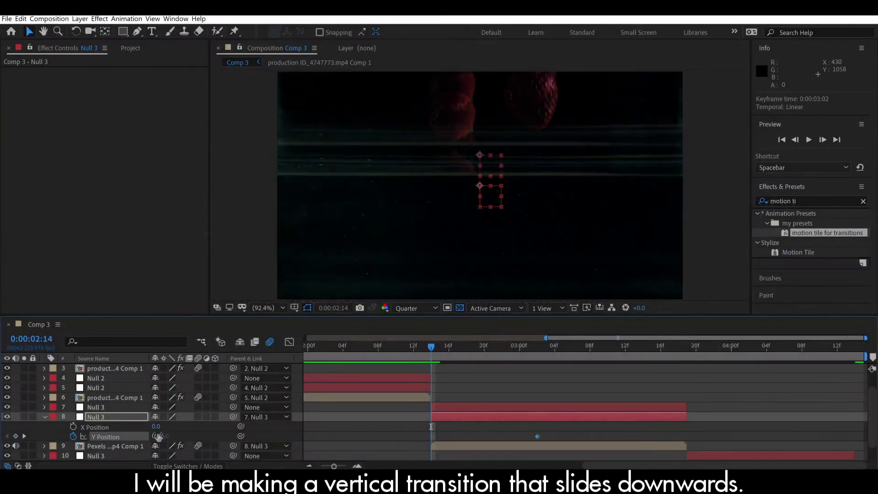
{"action": "left_click", "coordinate": [159, 436]}
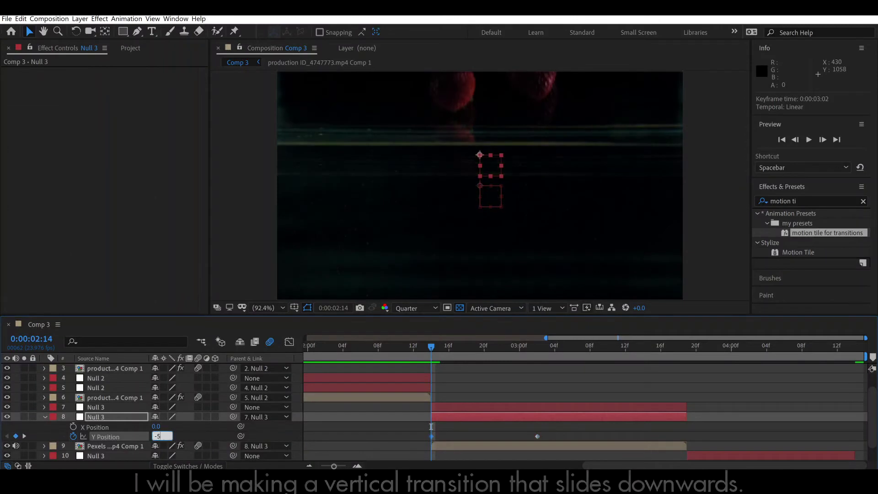
- Set Null 2's Y Position to -540 and preview the downward slide
{"action": "type", "text": "-540"}
{"action": "key", "text": "Return"}
{"action": "key", "text": "shift+F3"}
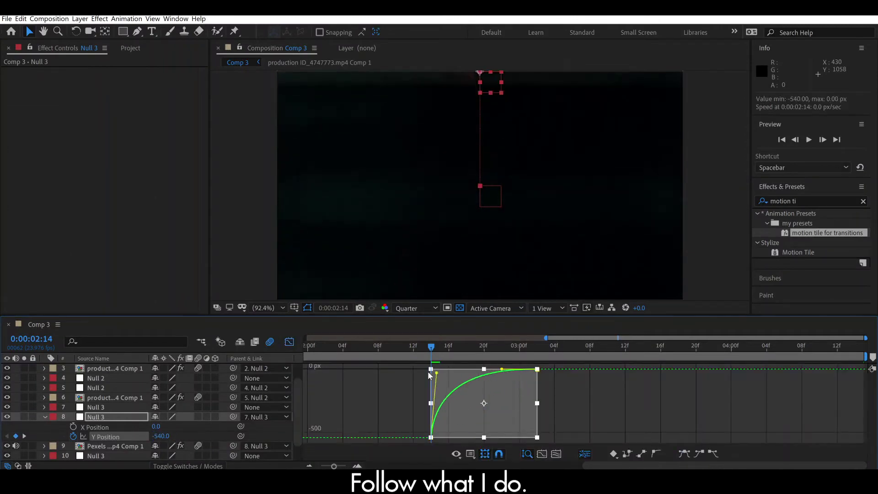
{"action": "key", "text": "shift+F3"}
{"action": "key", "text": "space"}
{"action": "key", "text": "space"}
- On the first clip's Null 2, keyframe Y Position to 1080 at 0:00:02:13
{"action": "left_click", "coordinate": [405, 377]}
{"action": "key", "text": "p"}
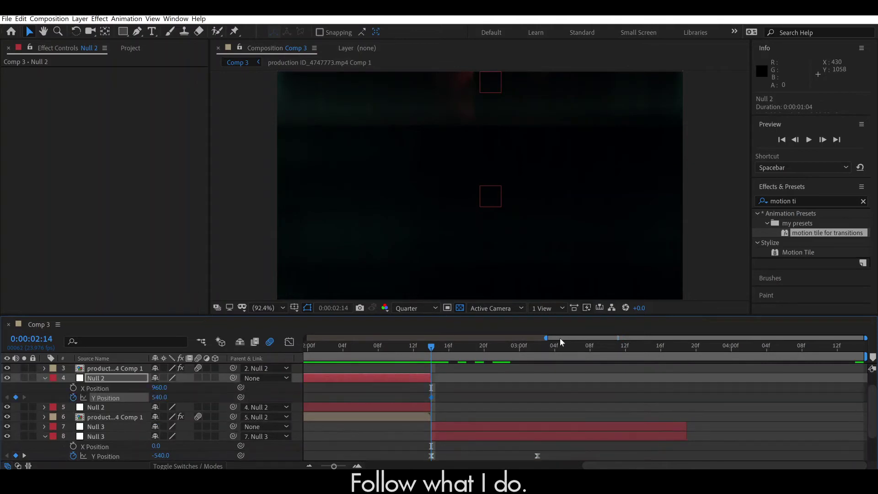
{"action": "left_click_drag", "start_coordinate": [559, 338], "coordinate": [526, 340]}
{"action": "left_click", "coordinate": [446, 407]}
{"action": "key", "text": "u"}
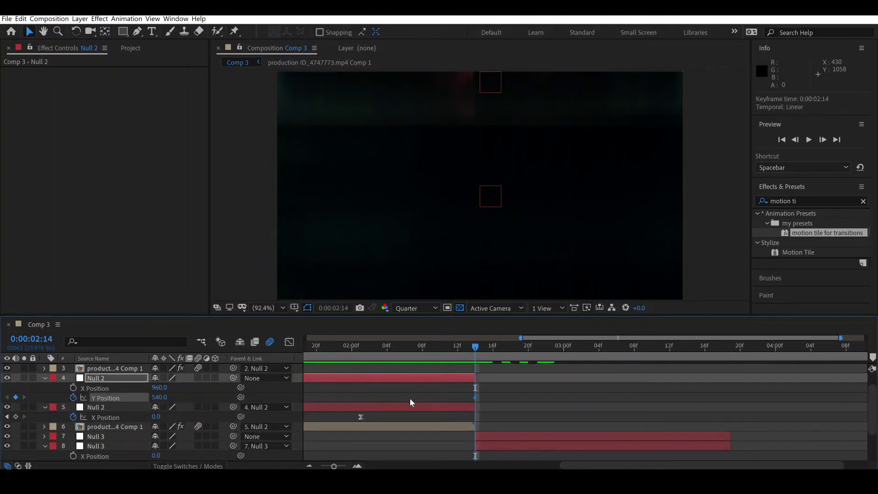
{"action": "left_click", "coordinate": [469, 350]}
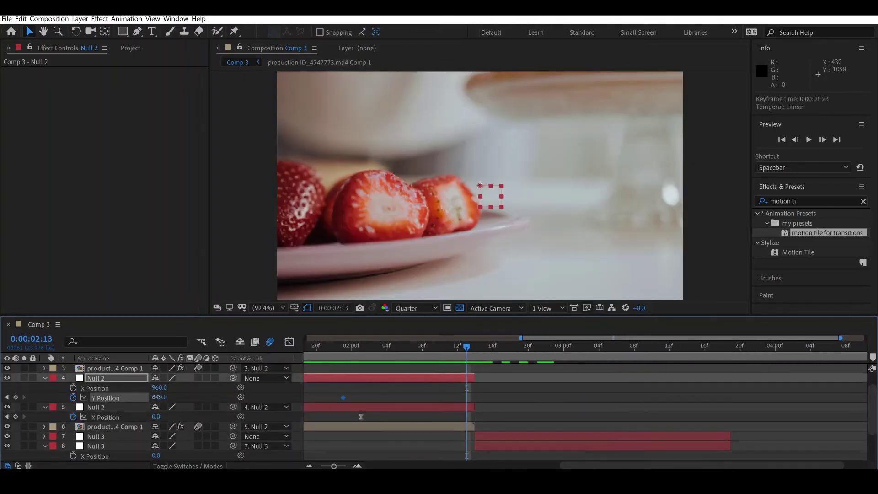
{"action": "left_click_drag", "start_coordinate": [155, 397], "coordinate": [181, 408]}
{"action": "type", "text": "1080"}
{"action": "key", "text": "Return"}
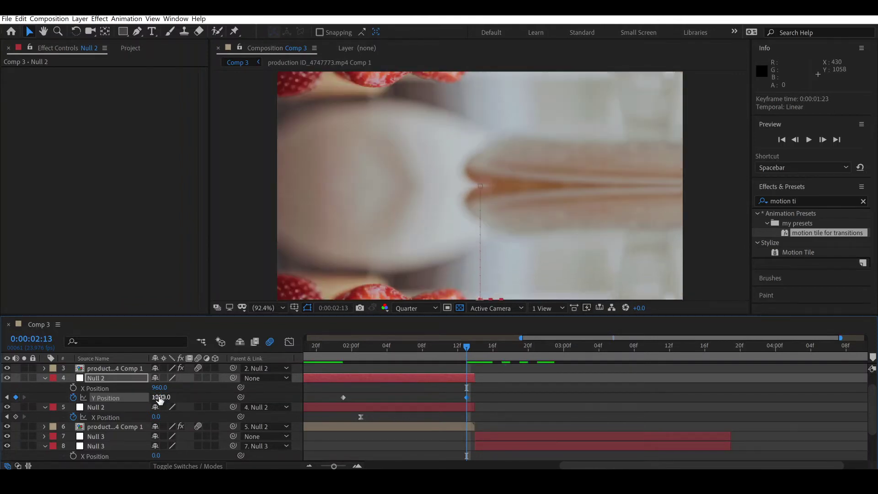
- Easy Ease both Y Position keyframes in the Graph Editor, preview the slide, and collapse the layer
{"action": "left_click", "coordinate": [290, 342]}
{"action": "left_click_drag", "start_coordinate": [331, 363], "coordinate": [488, 439]}
{"action": "key", "text": "F9"}
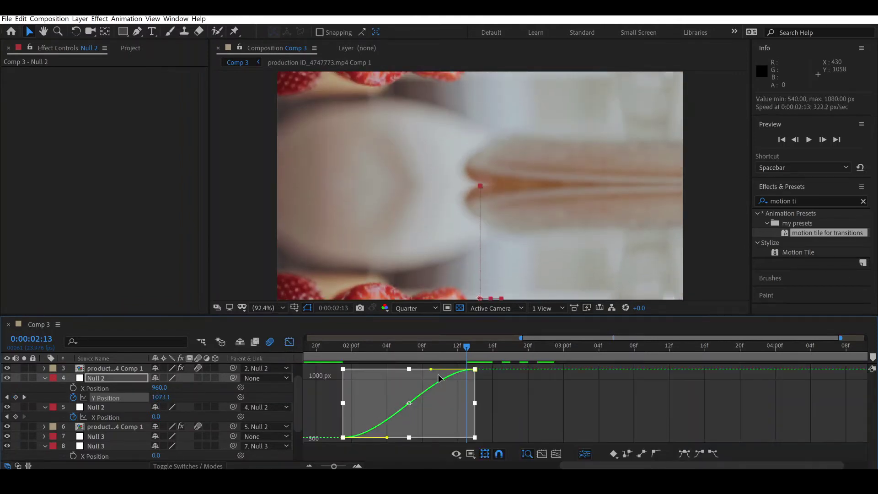
{"action": "key", "text": "space"}
{"action": "key", "text": "shift+F3"}
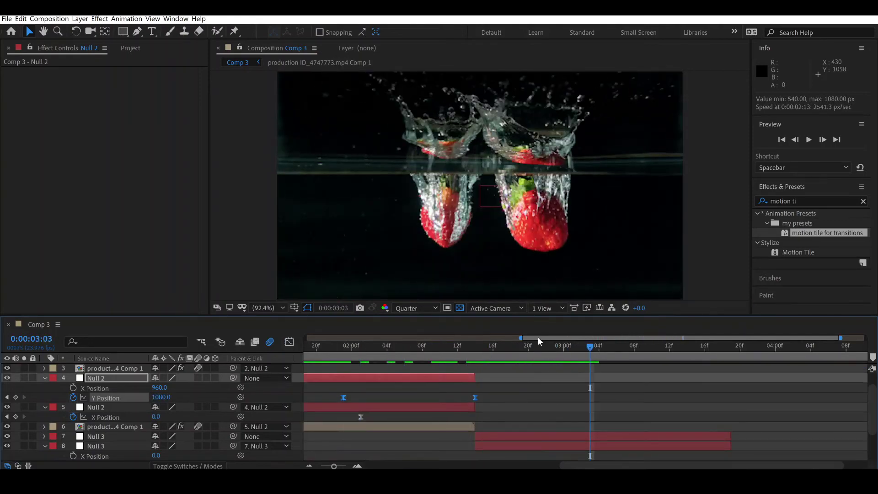
{"action": "left_click_drag", "start_coordinate": [619, 336], "coordinate": [644, 336]}
{"action": "left_click", "coordinate": [46, 448]}
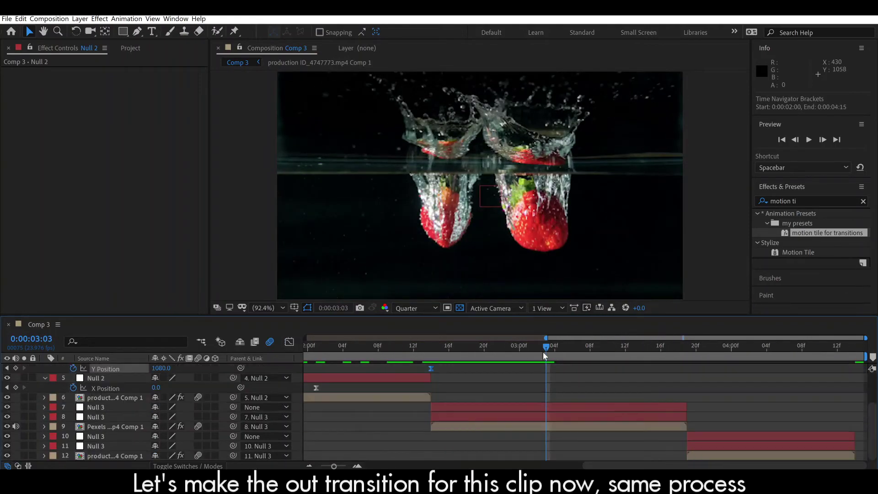
- Zoom to the third clip and separate Null 3's Position into X and Y dimensions
{"action": "scroll", "coordinate": [542, 351], "scroll_direction": "down", "scroll_amount": 3}
{"action": "left_click_drag", "start_coordinate": [545, 337], "coordinate": [619, 338]}
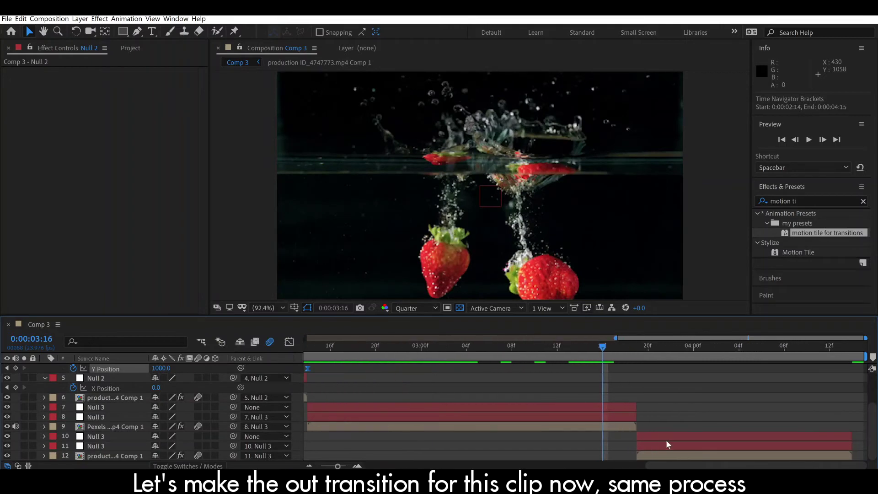
{"action": "left_click", "coordinate": [435, 407]}
{"action": "key", "text": "o"}
{"action": "key", "text": "p"}
{"action": "right_click", "coordinate": [105, 417]}
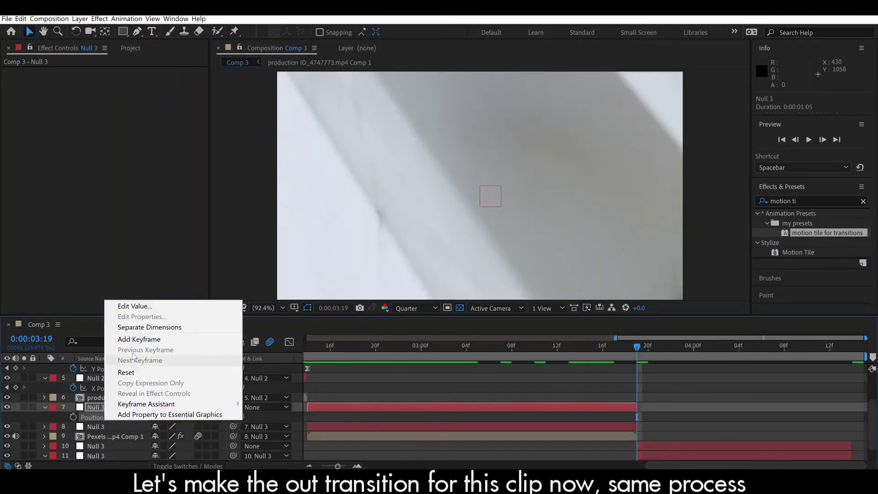
{"action": "left_click", "coordinate": [137, 326]}
- Move the Y keyframe earlier and keyframe Null 3's Y Position to 1080 at 03:18
{"action": "left_click_drag", "start_coordinate": [636, 427], "coordinate": [477, 426]}
{"action": "key", "text": "Page_Up"}
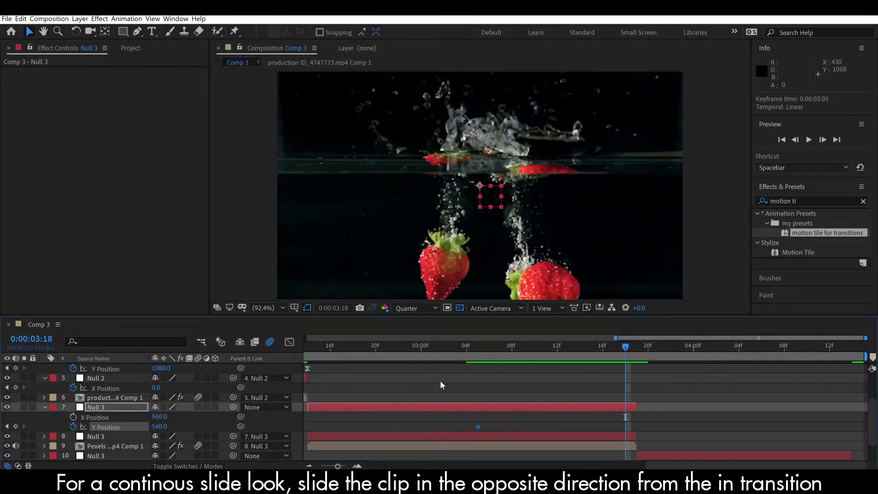
{"action": "left_click_drag", "start_coordinate": [155, 428], "coordinate": [179, 436]}
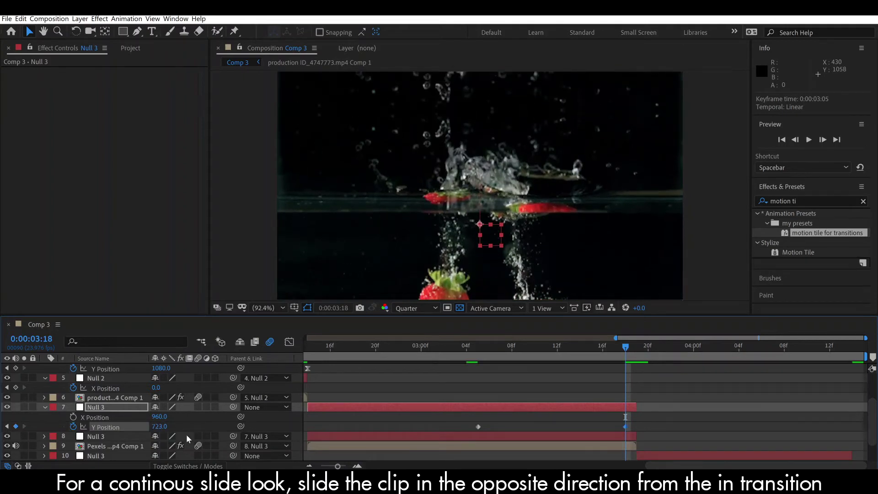
{"action": "type", "text": "1080"}
{"action": "key", "text": "Return"}
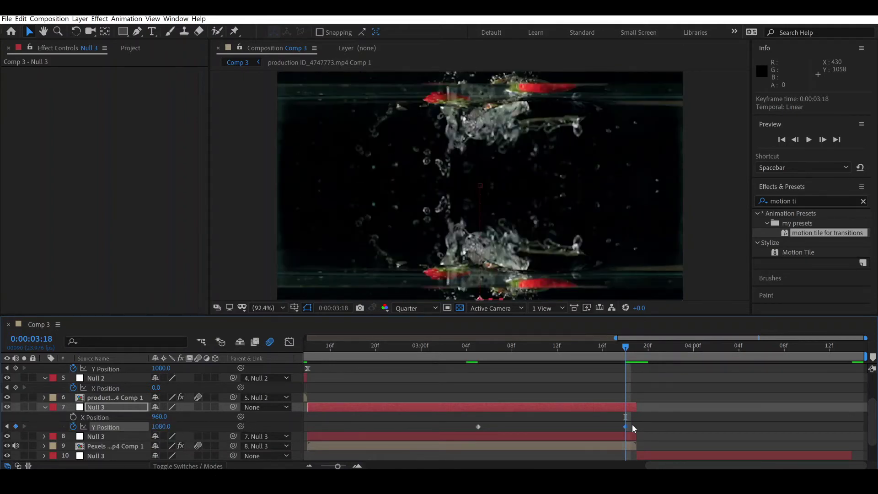
- Easy Ease Null 3's two Y Position keyframes and reshape the curve into a steep ease-in
{"action": "key", "text": "ctrl+z"}
{"action": "left_click", "coordinate": [605, 437]}
{"action": "key", "text": "u"}
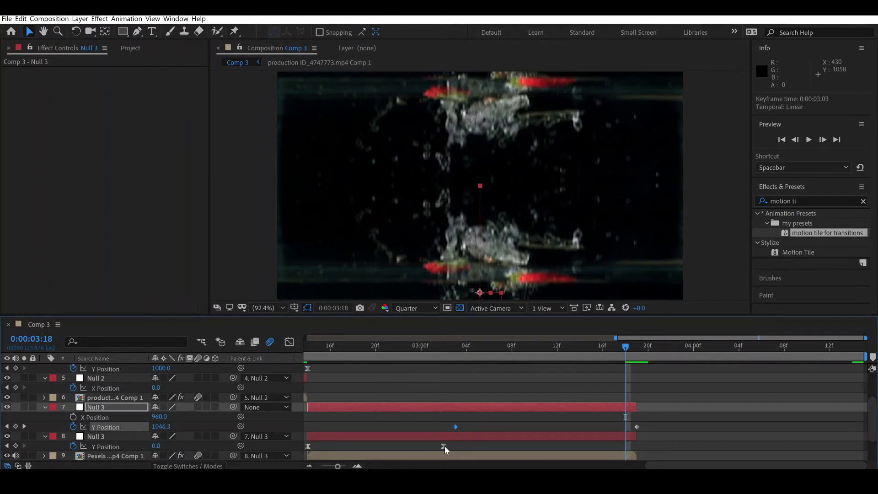
{"action": "left_click_drag", "start_coordinate": [443, 446], "coordinate": [478, 445]}
{"action": "left_click", "coordinate": [105, 427]}
{"action": "key", "text": "F9"}
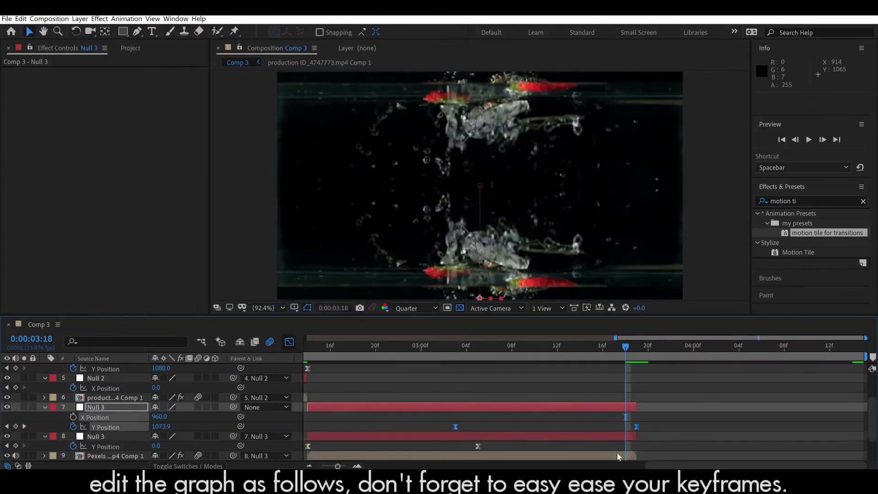
{"action": "key", "text": "shift+F3"}
{"action": "mouse_move", "coordinate": [515, 435]}
{"action": "left_mouse_down"}
{"action": "mouse_move", "coordinate": [509, 430]}
{"action": "mouse_move", "coordinate": [587, 434]}
{"action": "left_mouse_up"}
{"action": "left_click", "coordinate": [290, 342]}
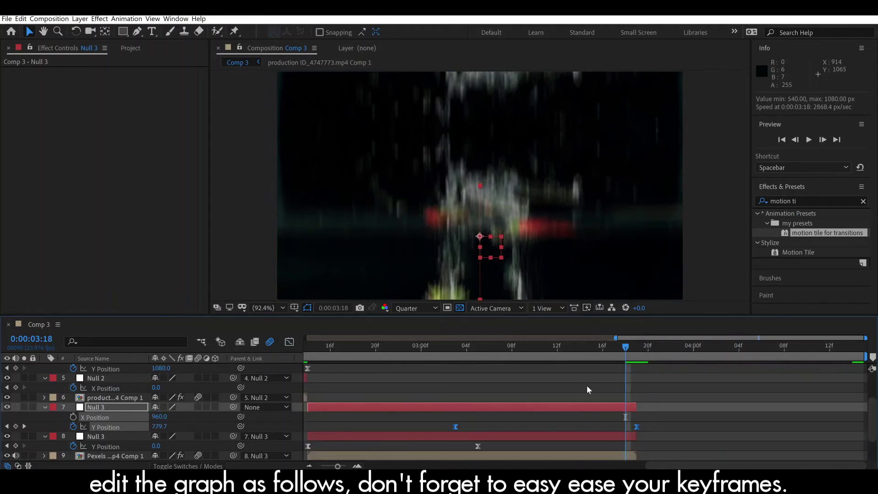
- Separate layer 11 Null 3's Position dimensions and start keyframing its Y Position
{"action": "scroll", "coordinate": [680, 440], "scroll_direction": "down", "scroll_amount": 3}
{"action": "left_click", "coordinate": [680, 440]}
{"action": "right_click", "coordinate": [94, 446]}
{"action": "left_click", "coordinate": [182, 347]}
{"action": "left_click", "coordinate": [73, 456]}
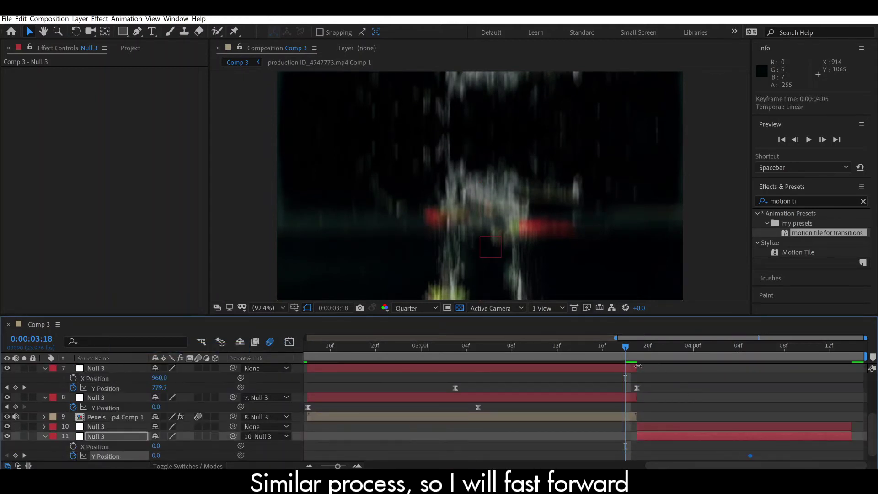
- Keyframe layer 11 Null 3's Y Position at -540 on 03:19 and scrub the slide-in
{"action": "key", "text": "Page_Down"}
{"action": "left_click_drag", "start_coordinate": [155, 456], "coordinate": [156, 456]}
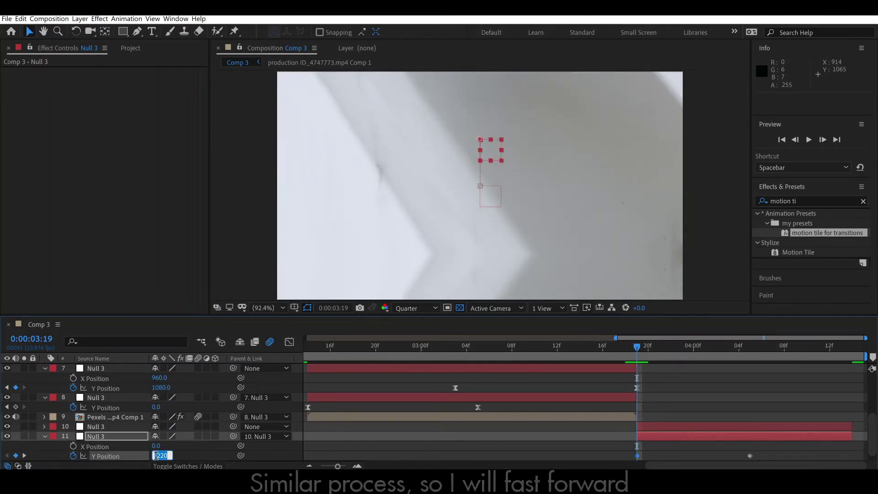
{"action": "key", "text": "Return"}
{"action": "left_click_drag", "start_coordinate": [636, 346], "coordinate": [648, 346]}
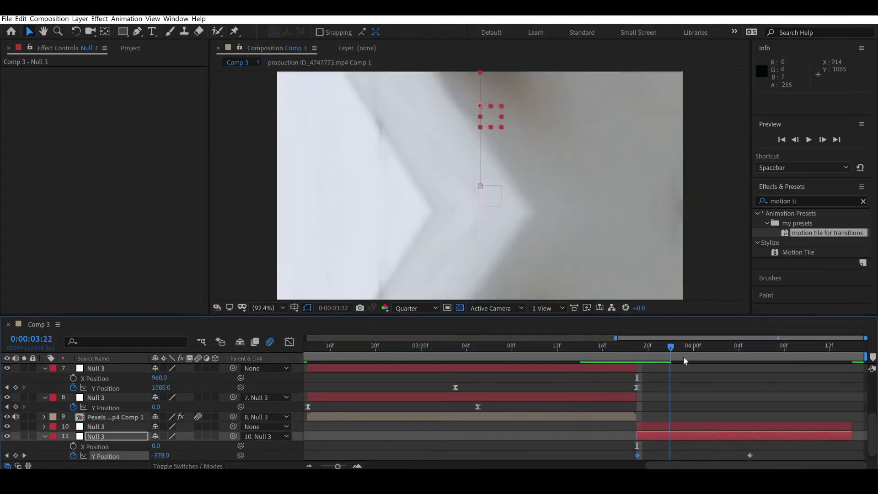
{"action": "key", "text": "Page_Up"}
- Easy Ease the Y keyframes with a steep ease-out handle, preview, and collapse the layers
{"action": "key", "text": "shift+F3"}
{"action": "key", "text": "F9"}
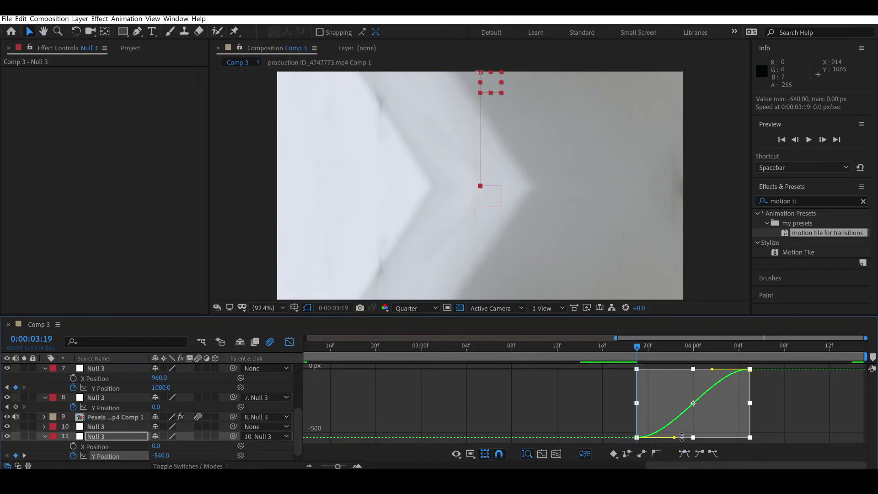
{"action": "left_click_drag", "start_coordinate": [674, 437], "coordinate": [630, 376]}
{"action": "key", "text": "shift+F3"}
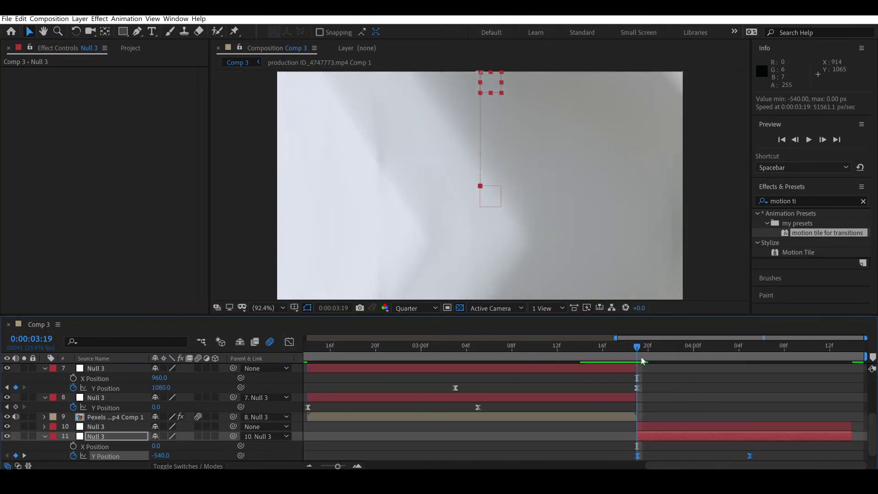
{"action": "key", "text": "space"}
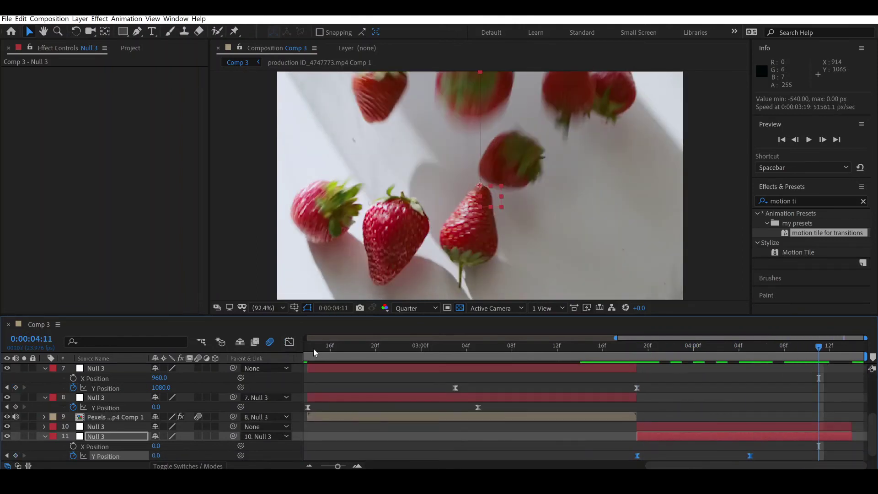
{"action": "key", "text": "semicolon"}
{"action": "left_click", "coordinate": [46, 368]}
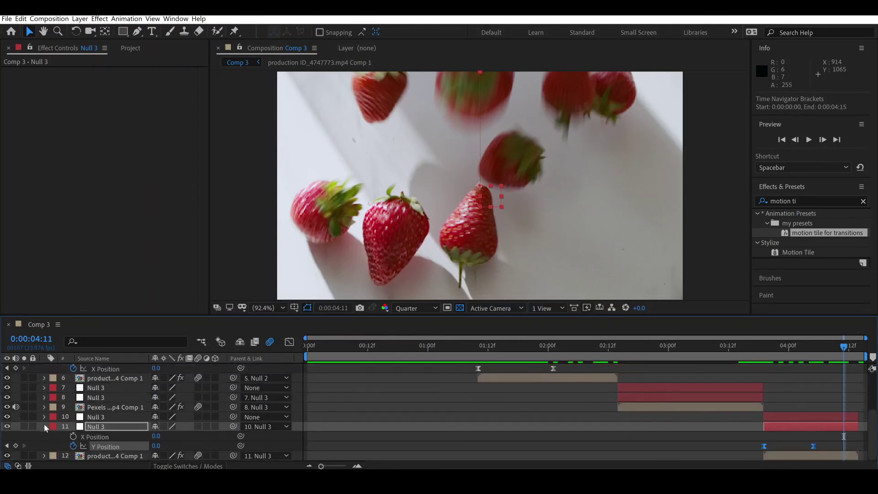
- Collapse layer 4's position properties, return to 0:00, and play the full Comp 3 preview
{"action": "scroll", "coordinate": [47, 378], "scroll_direction": "up", "scroll_amount": 3}
{"action": "left_click", "coordinate": [44, 398]}
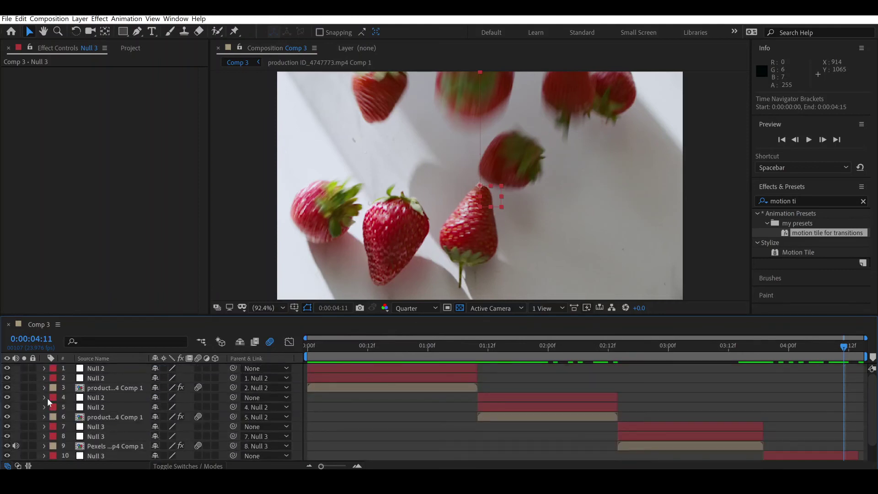
{"action": "left_click", "coordinate": [303, 344]}
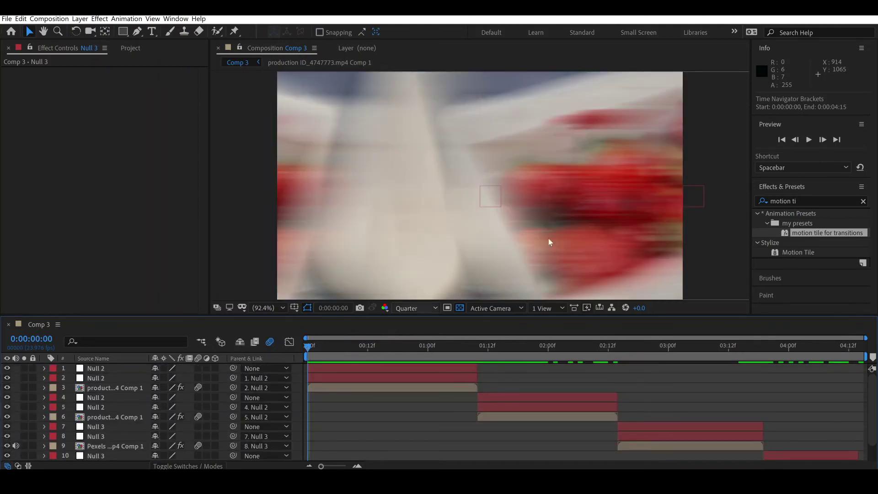
{"action": "left_click", "coordinate": [809, 139]}
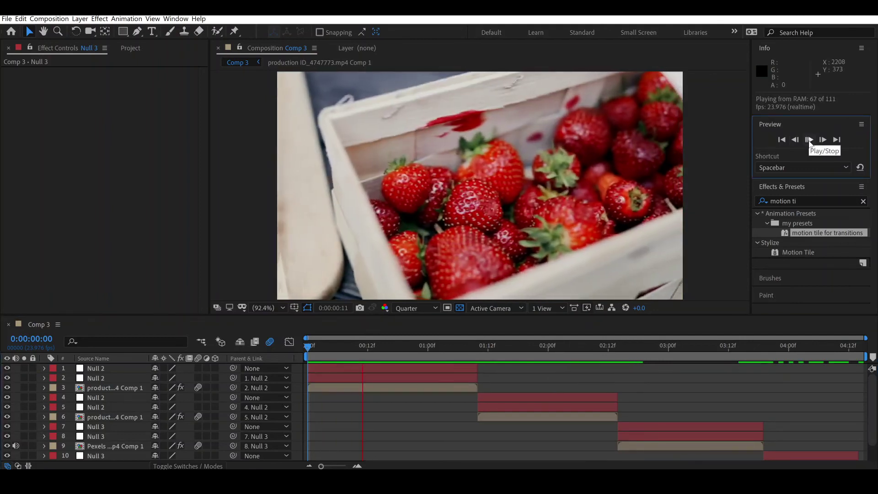